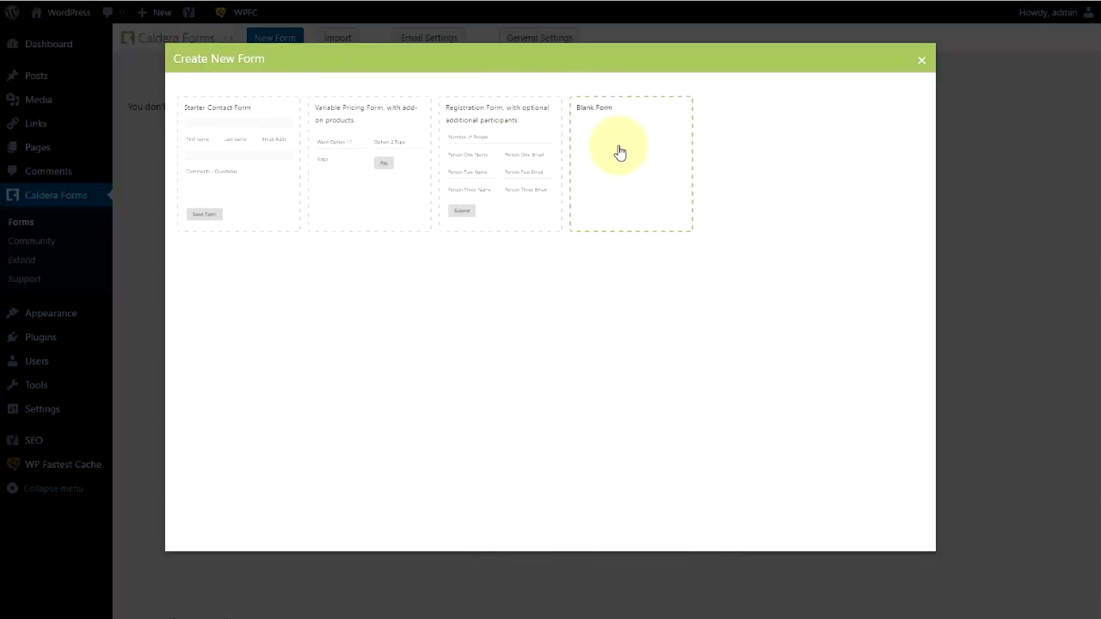
Create a new form named Contact Us from the Starter Contact Form template.
click(240, 141)
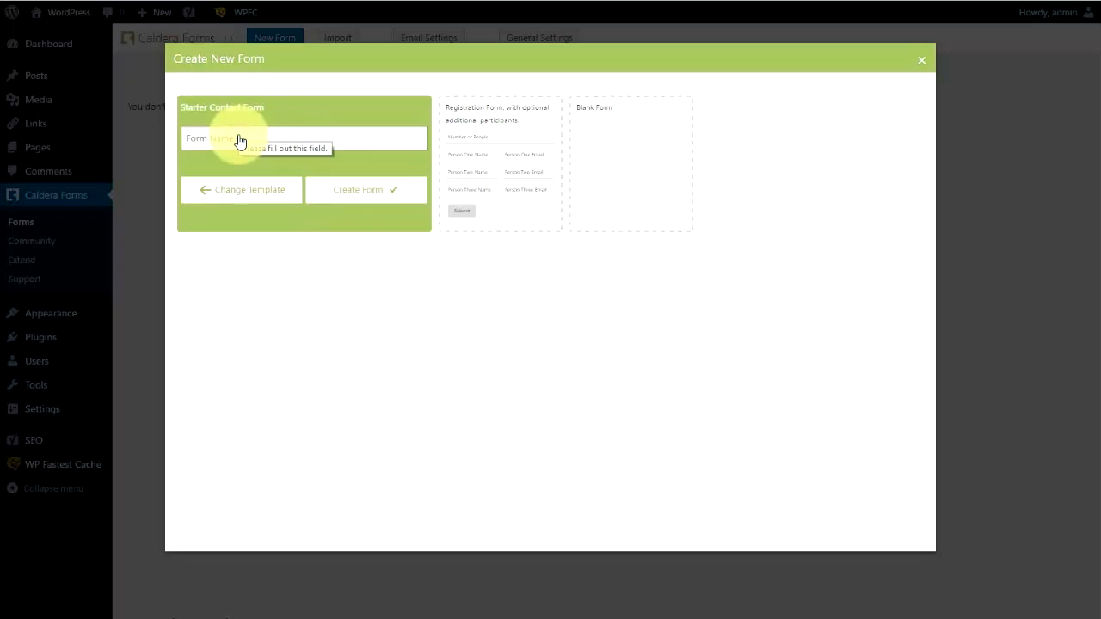
text(Contact Us)
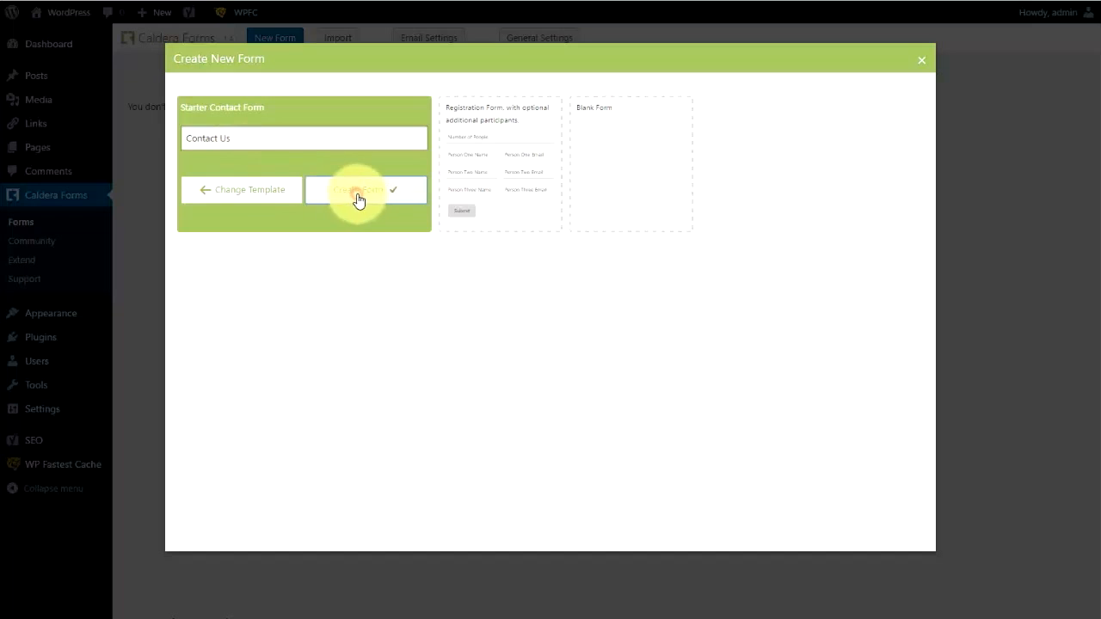
click(357, 190)
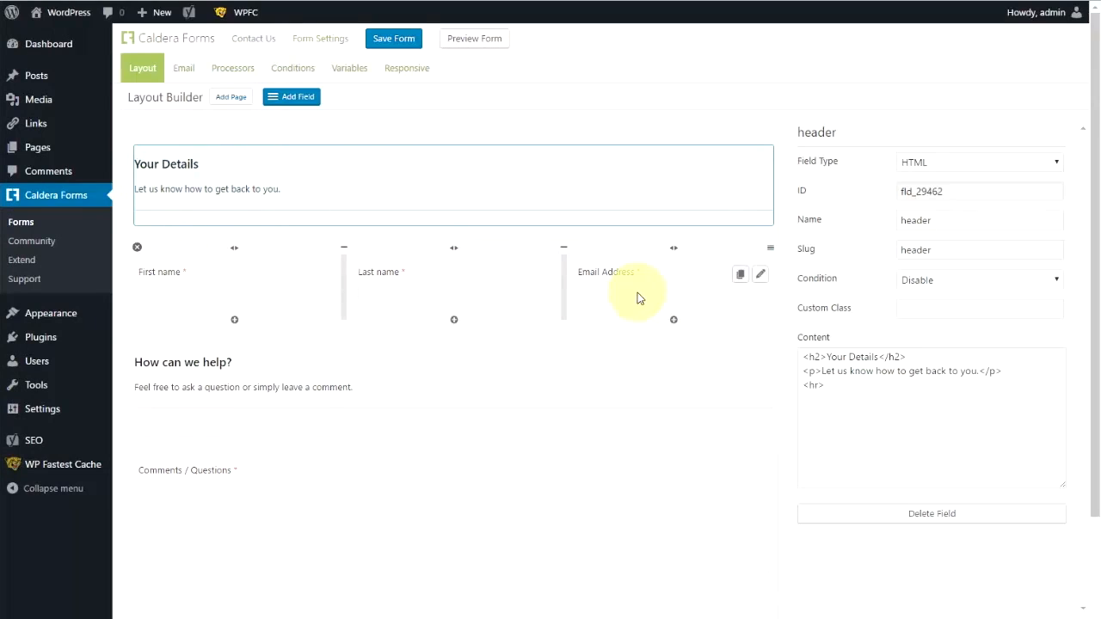
Review the form layout, then preview the Contact Us form and examine its name, email and comments fields.
scroll(224, 344, down, 3)
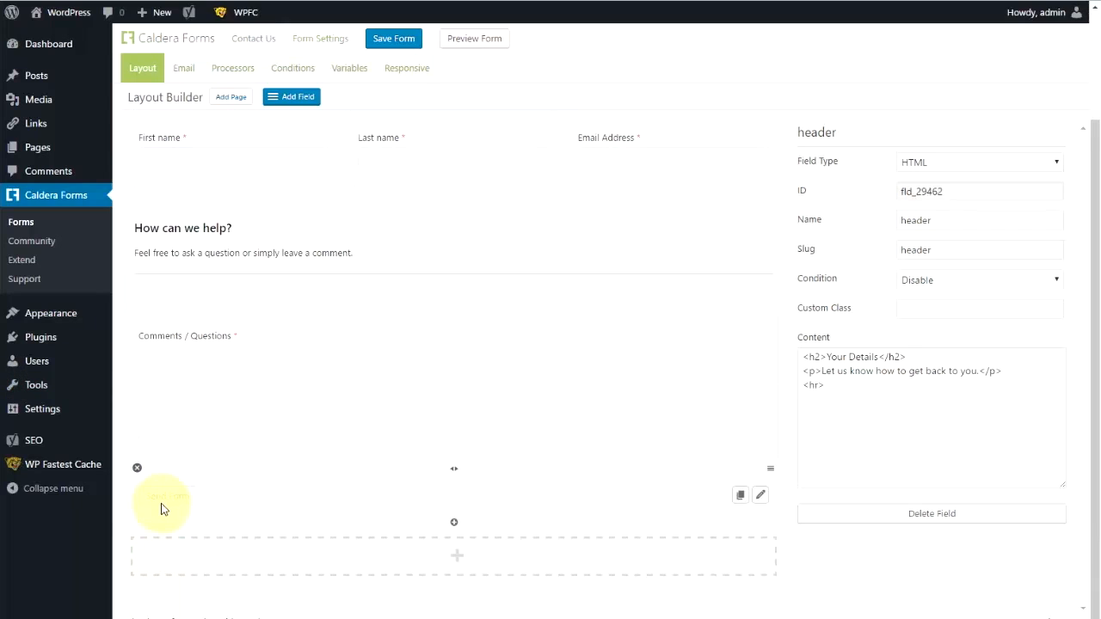
scroll(343, 344, up, 3)
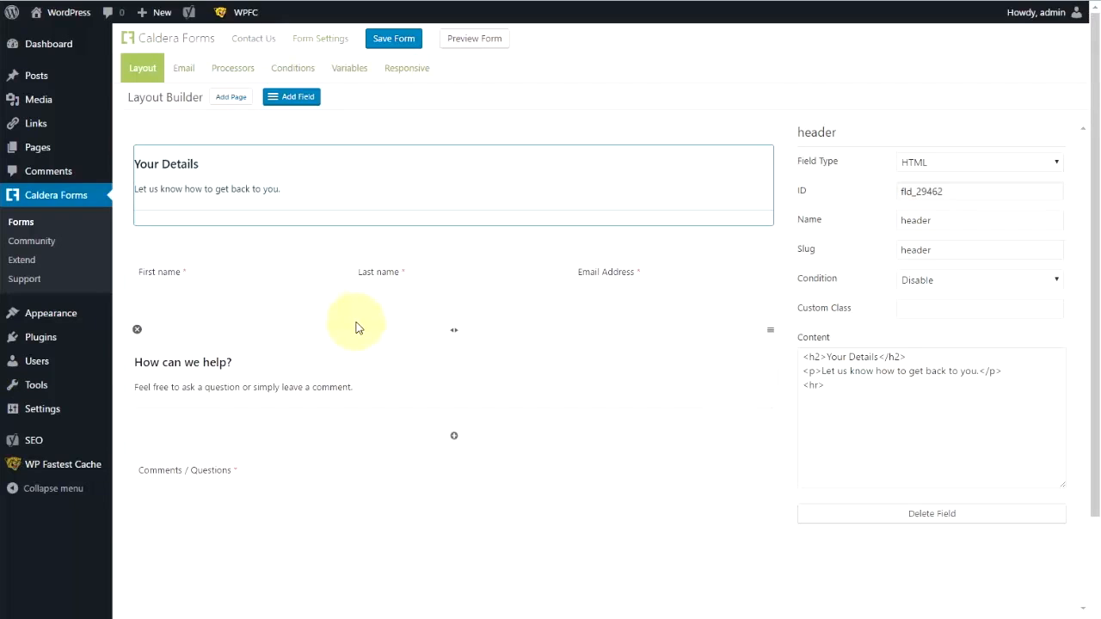
click(470, 41)
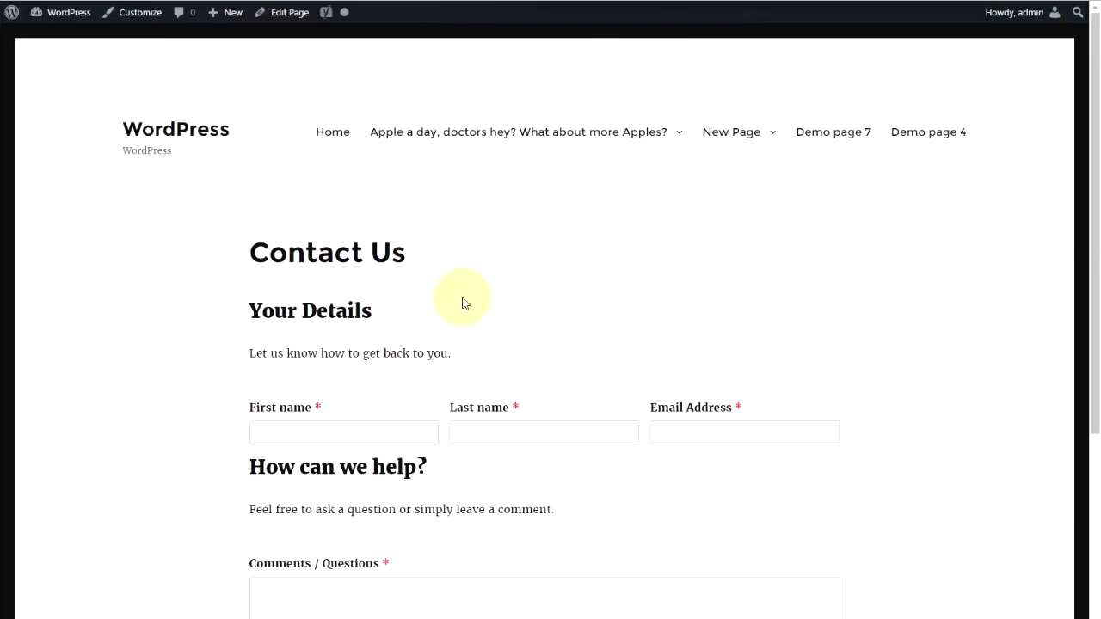
scroll(352, 283, down, 3)
click(300, 245)
click(513, 247)
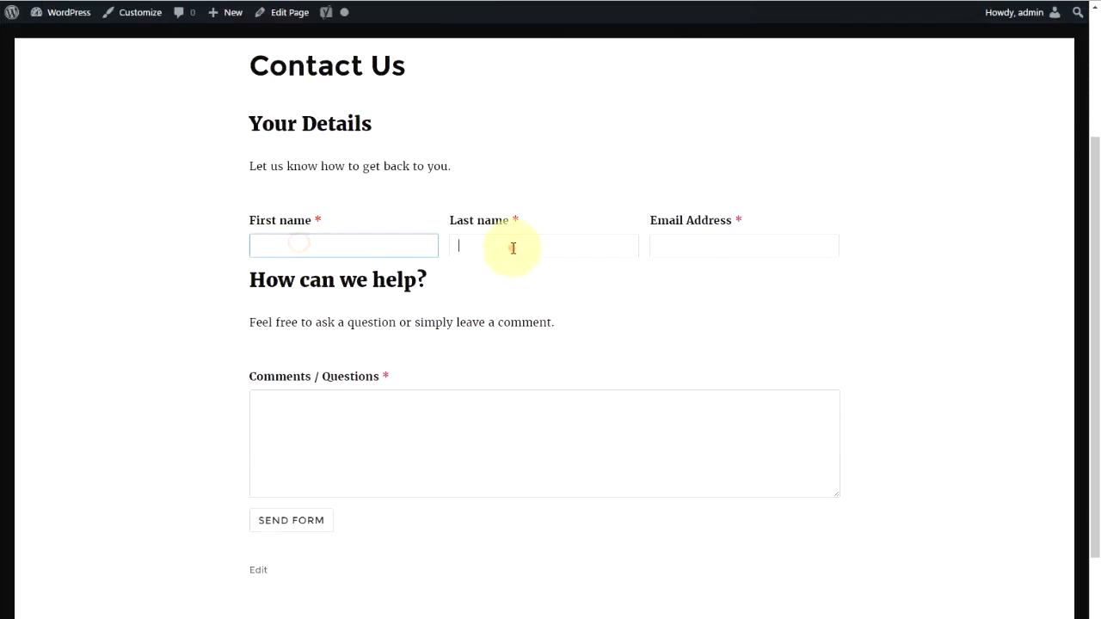
click(690, 245)
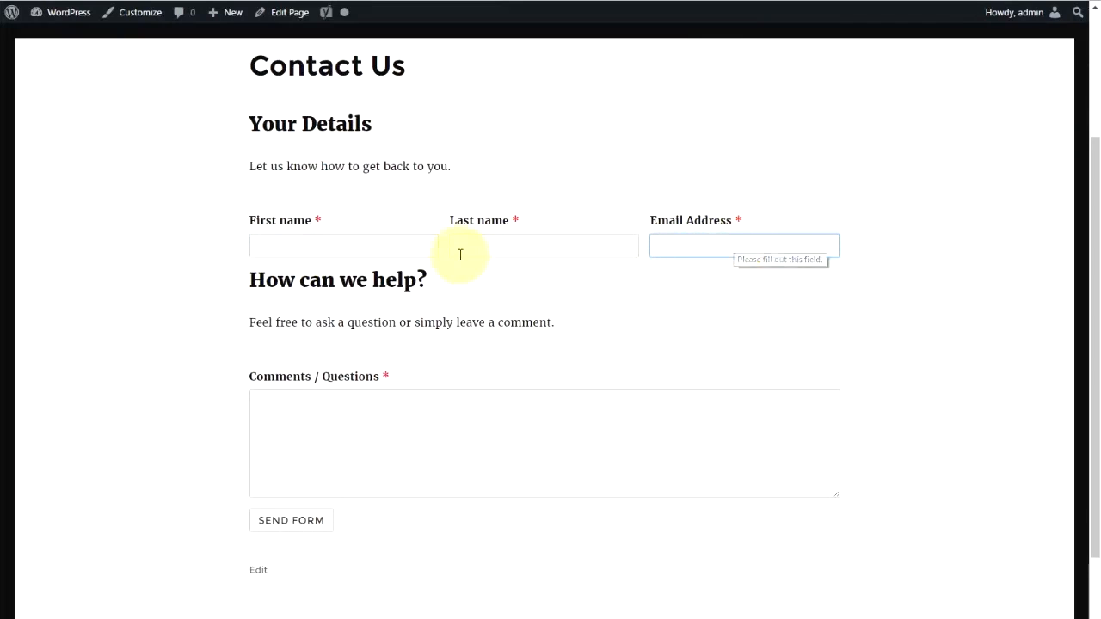
scroll(459, 253, up, 3)
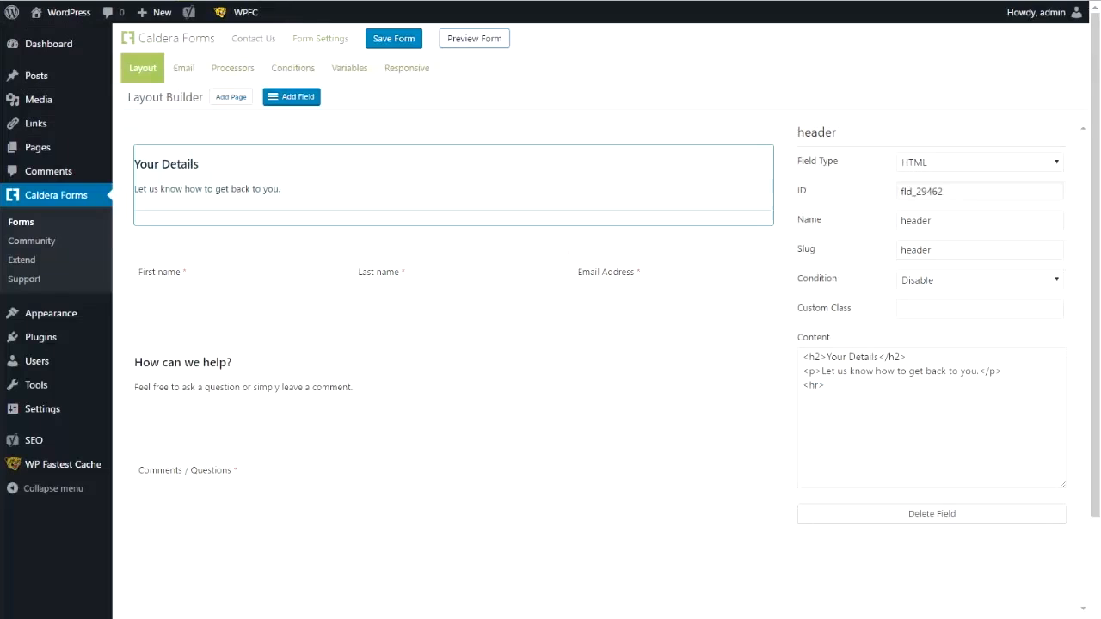
Add a new row directly below the name fields and move the Email Address field into it.
scroll(417, 392, down, 3)
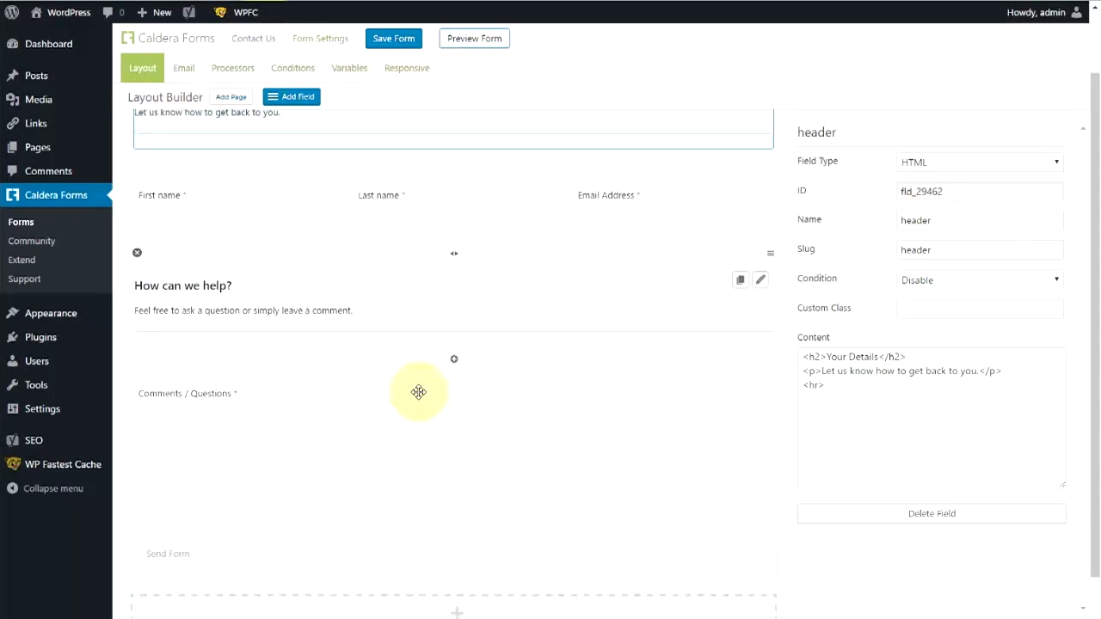
click(455, 560)
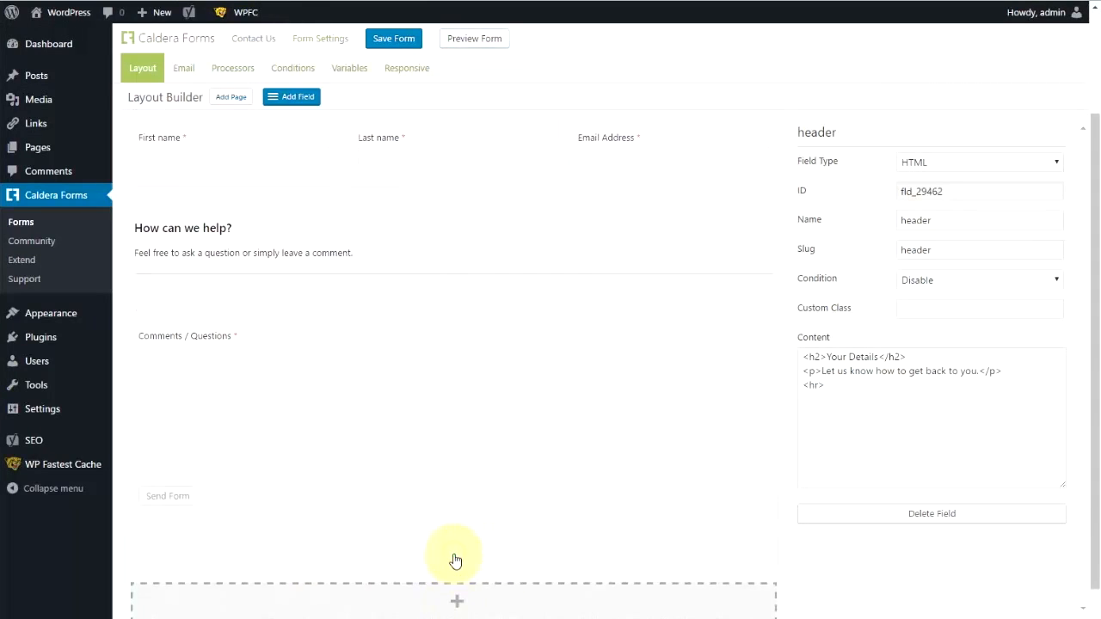
drag(772, 528, 782, 215)
scroll(766, 361, up, 3)
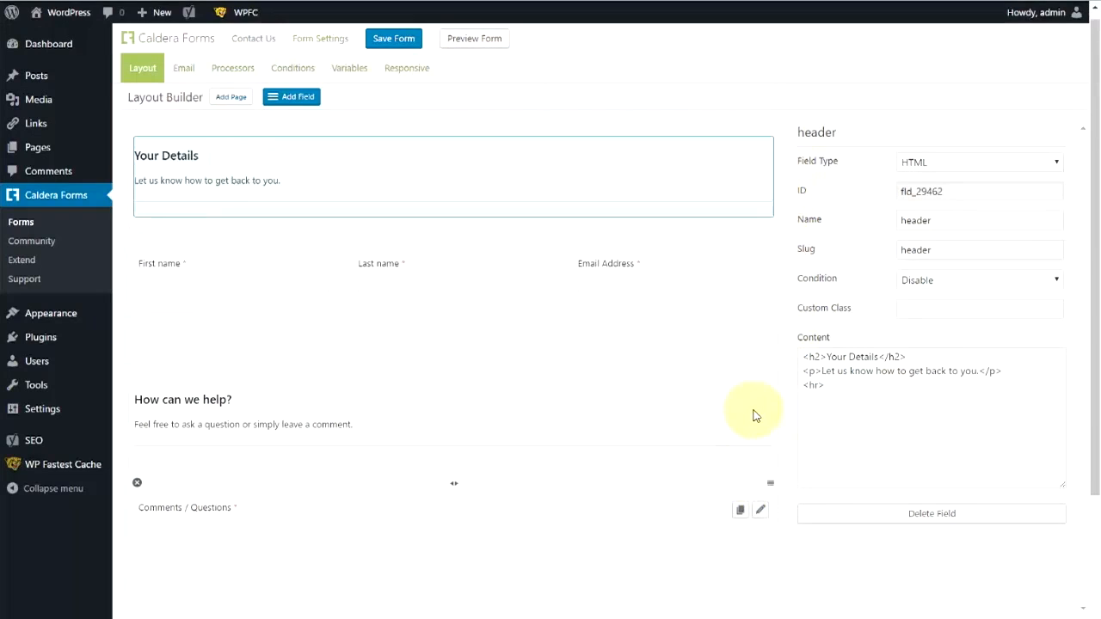
drag(624, 275, 246, 386)
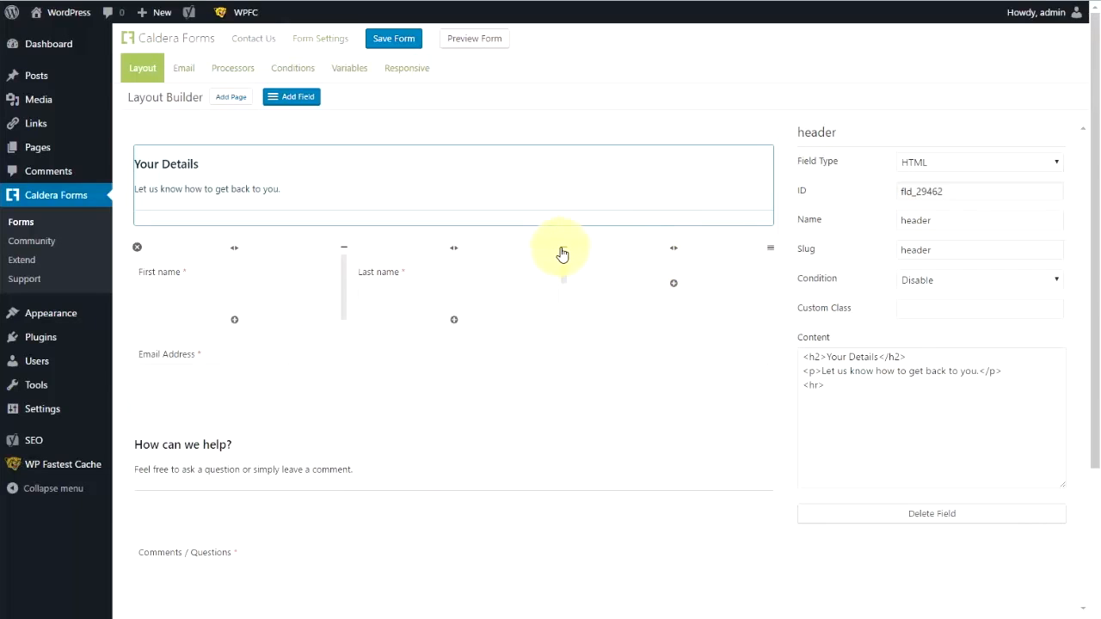
Reduce the name row to two columns and place the Last name field in the second column.
click(564, 249)
click(345, 249)
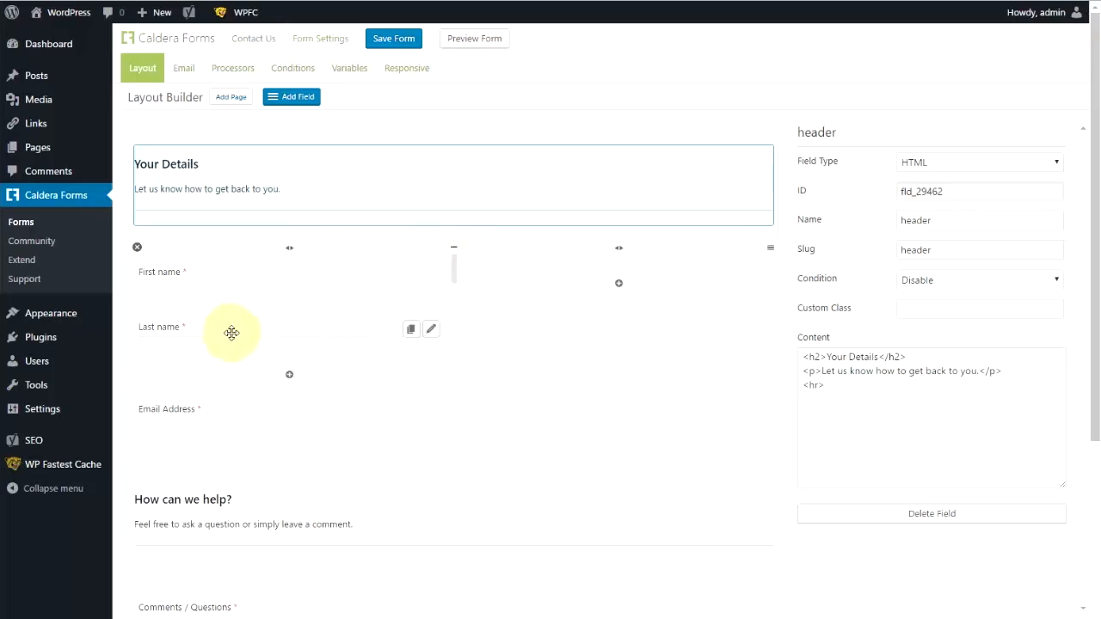
drag(209, 331, 585, 260)
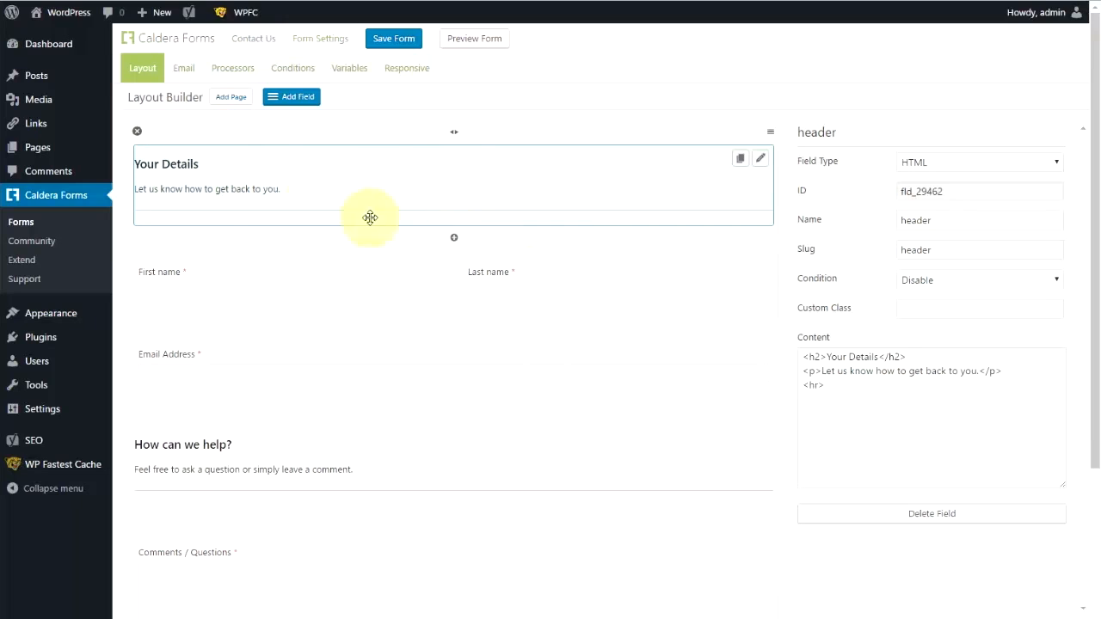
Remove the <hr> line from the Your Details header content and save the form.
click(822, 372)
drag(824, 396, 802, 398)
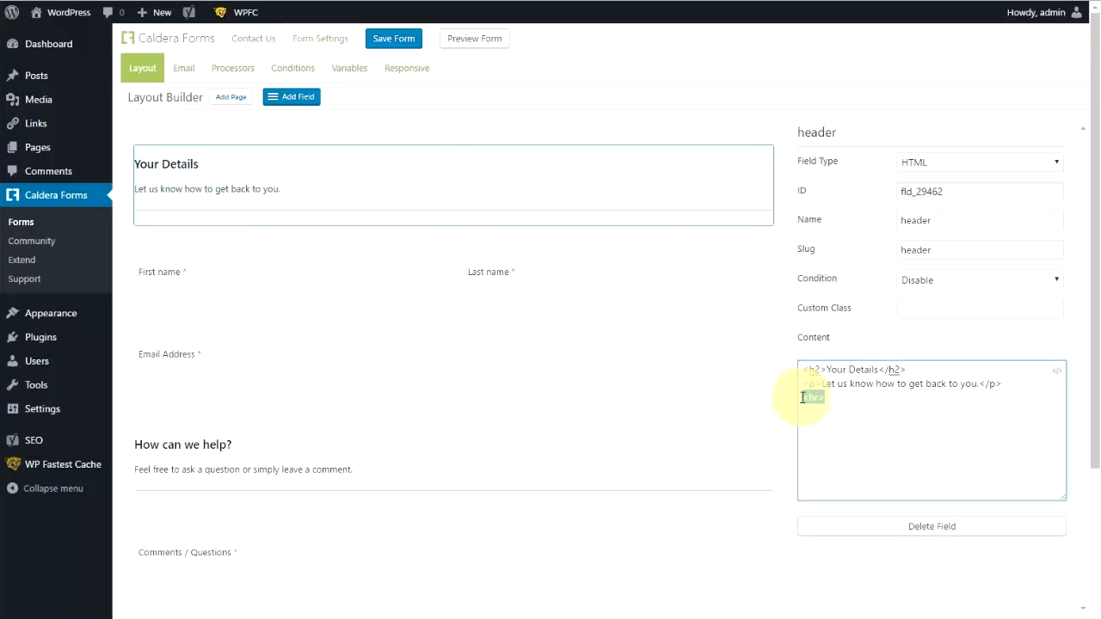
key(BackSpace)
key(BackSpace)
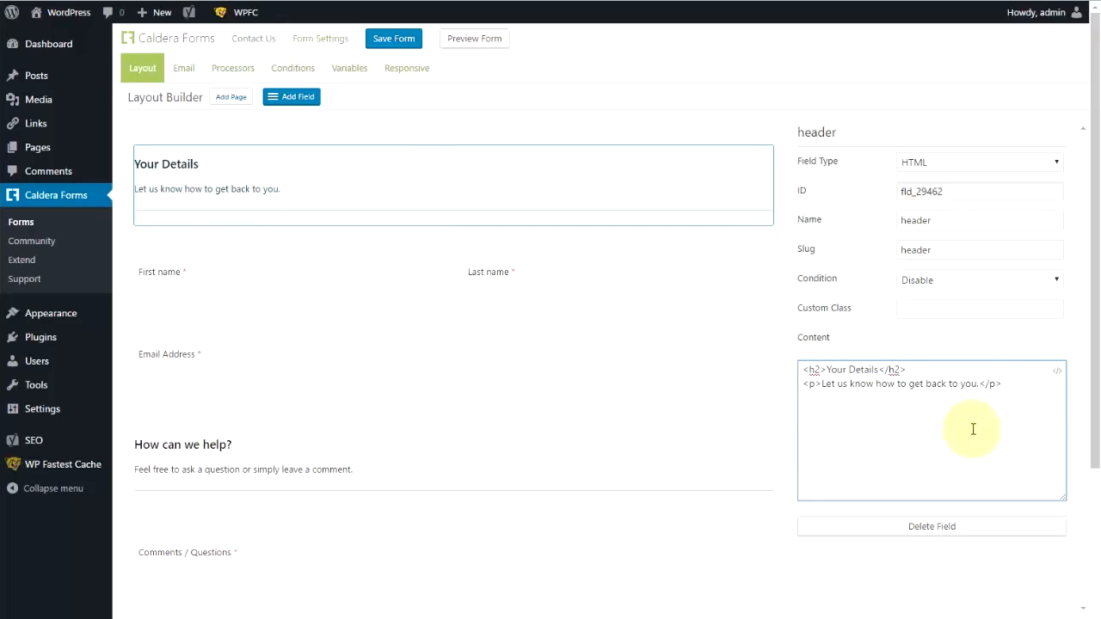
click(392, 41)
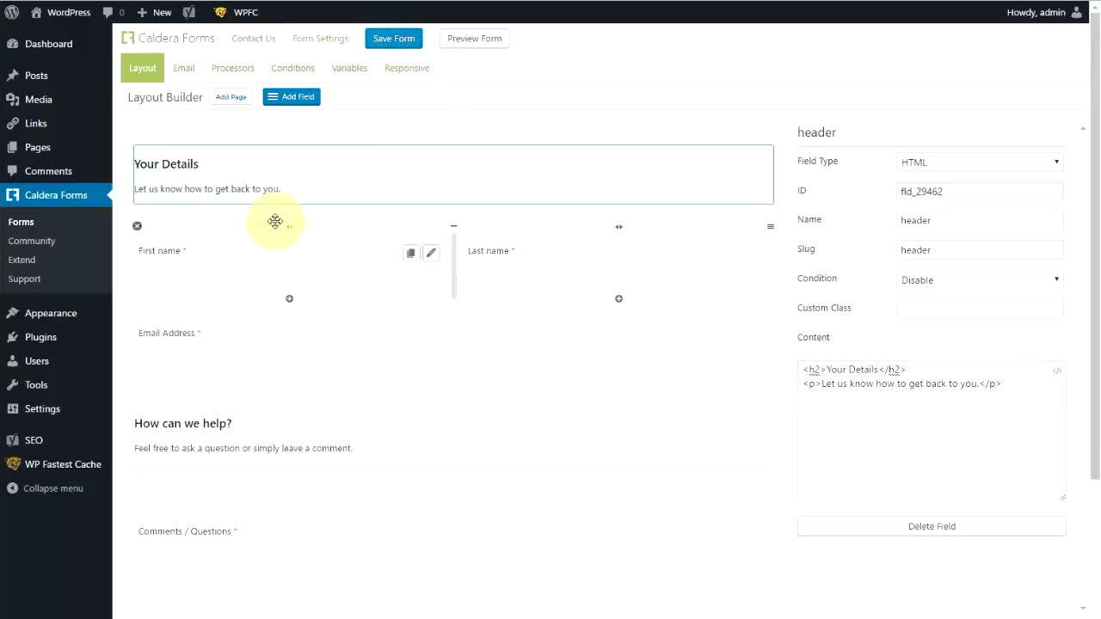
Change the Your Details heading's opening and closing tags to h3 and save the form.
click(1010, 388)
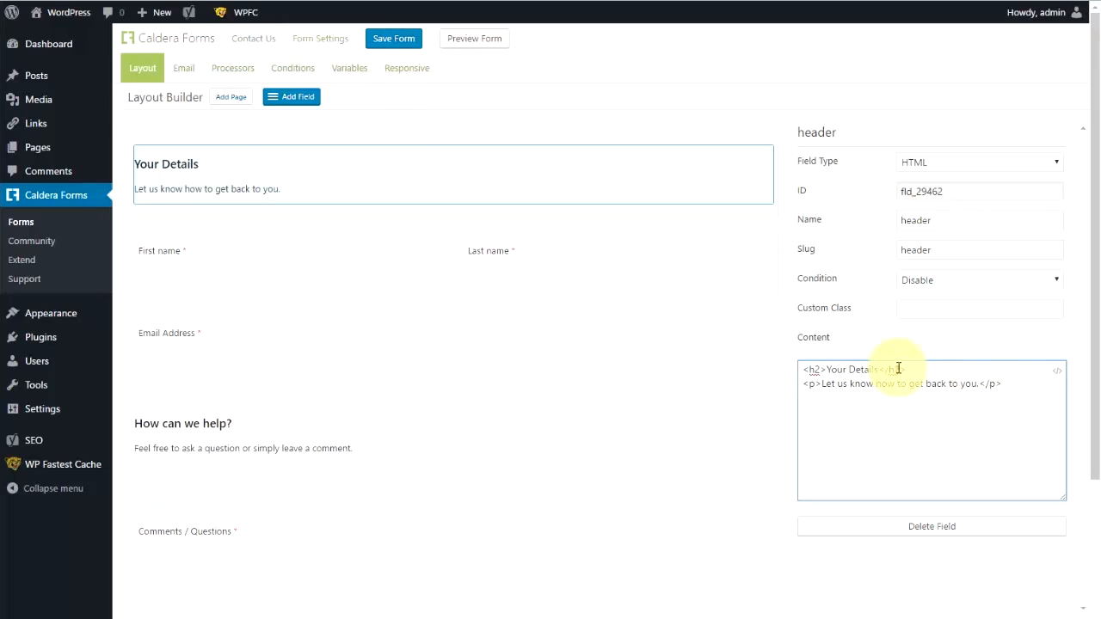
text(3)
double_click(818, 368)
text(3)
click(392, 38)
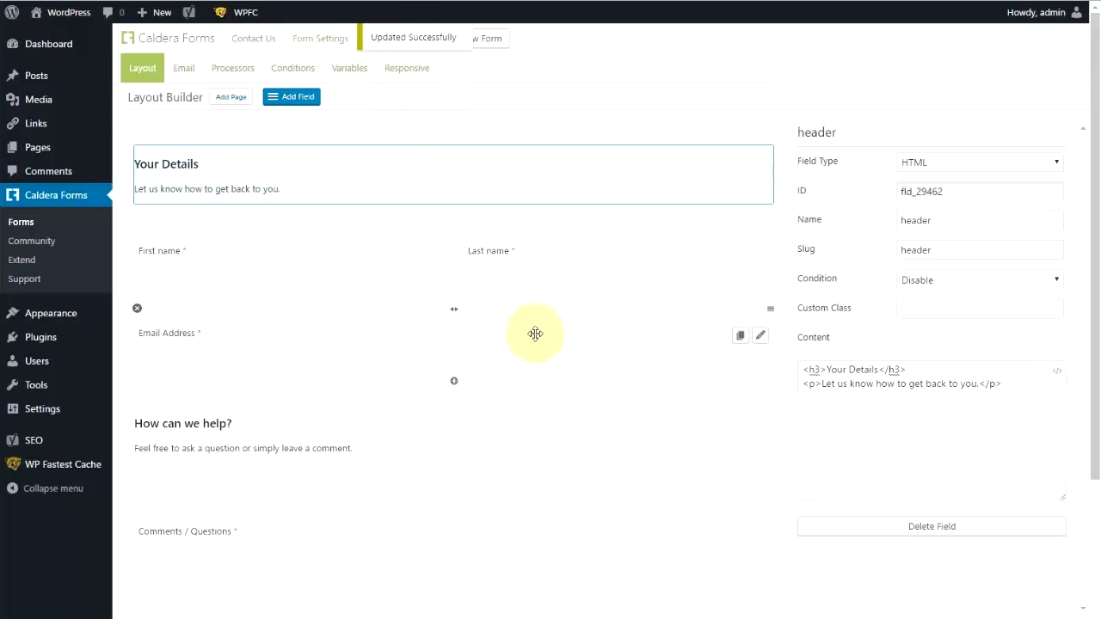
Add the paragraph <p>Hi</p> at the end of the Your Details header content and save the form.
click(1014, 386)
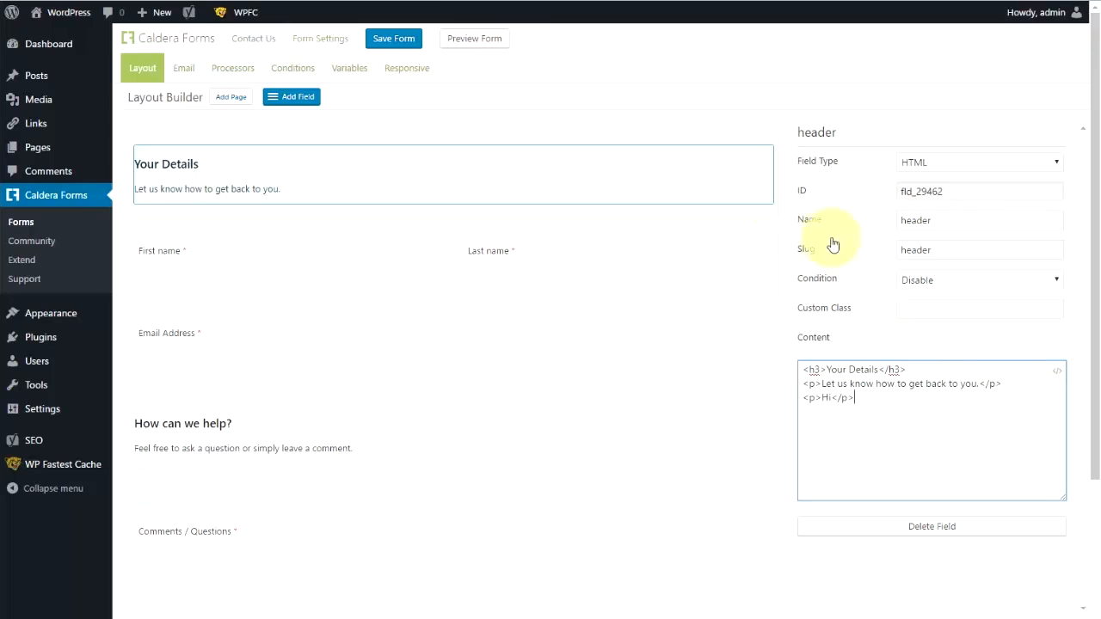
click(389, 38)
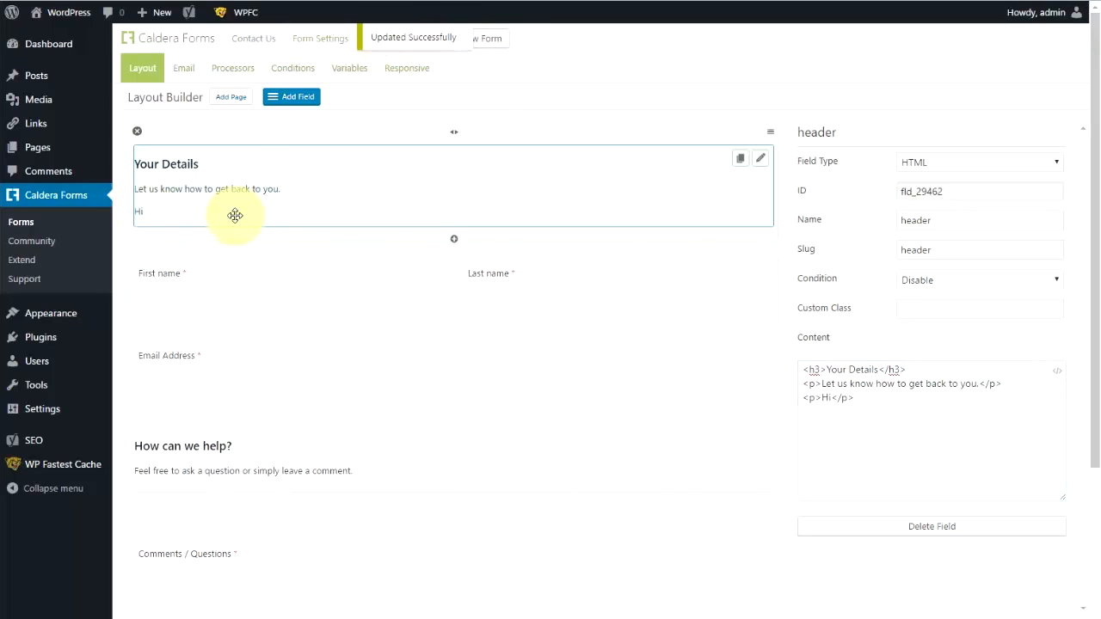
Delete both paragraphs below the Your Details heading in the header content and save the form.
click(870, 398)
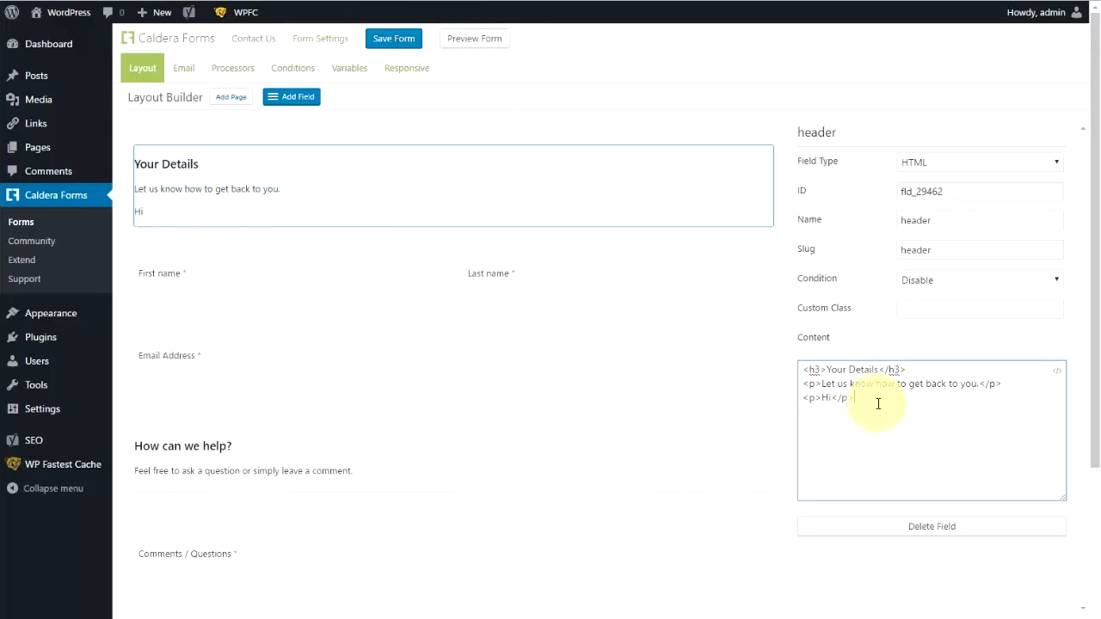
drag(878, 403, 772, 381)
key(BackSpace)
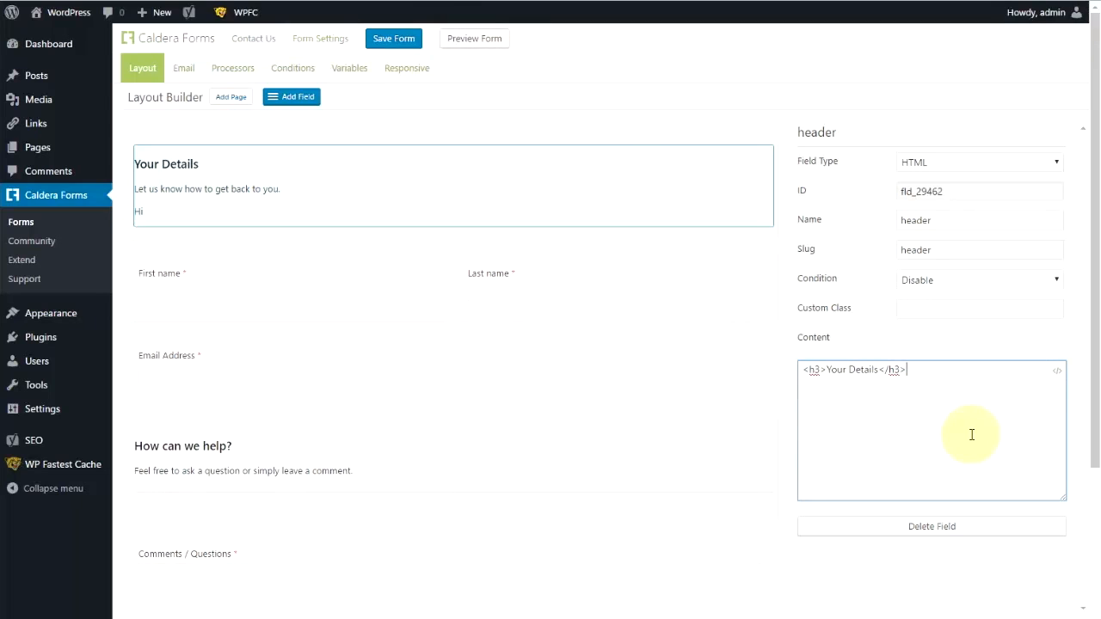
click(389, 38)
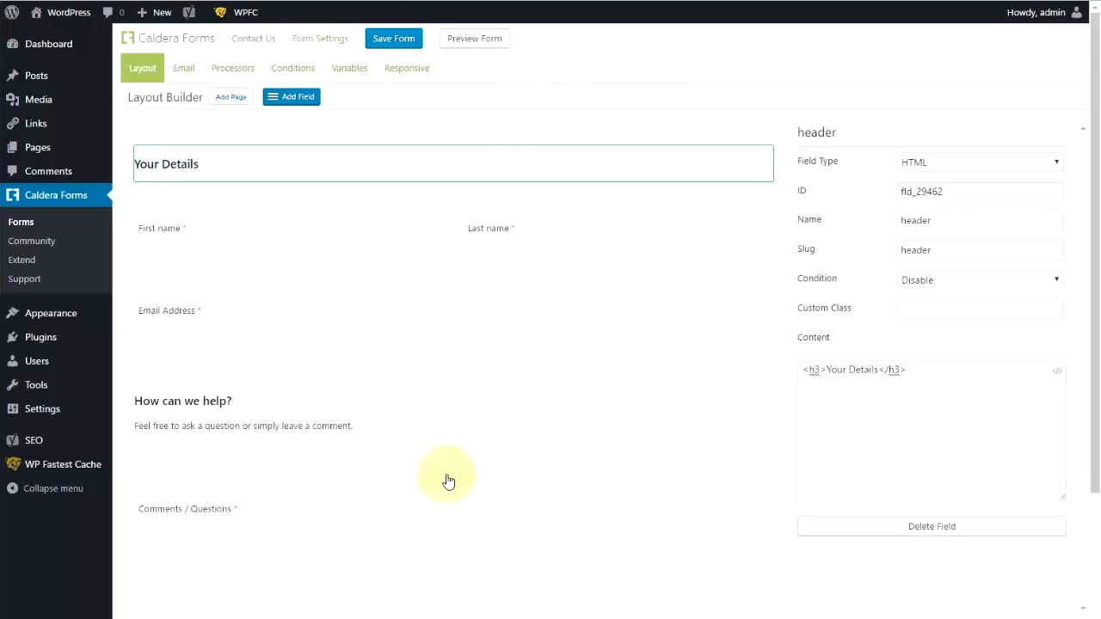
Strip the message block's content down to the How can we help? heading, removing its paragraph and <hr>, and save the form.
click(760, 398)
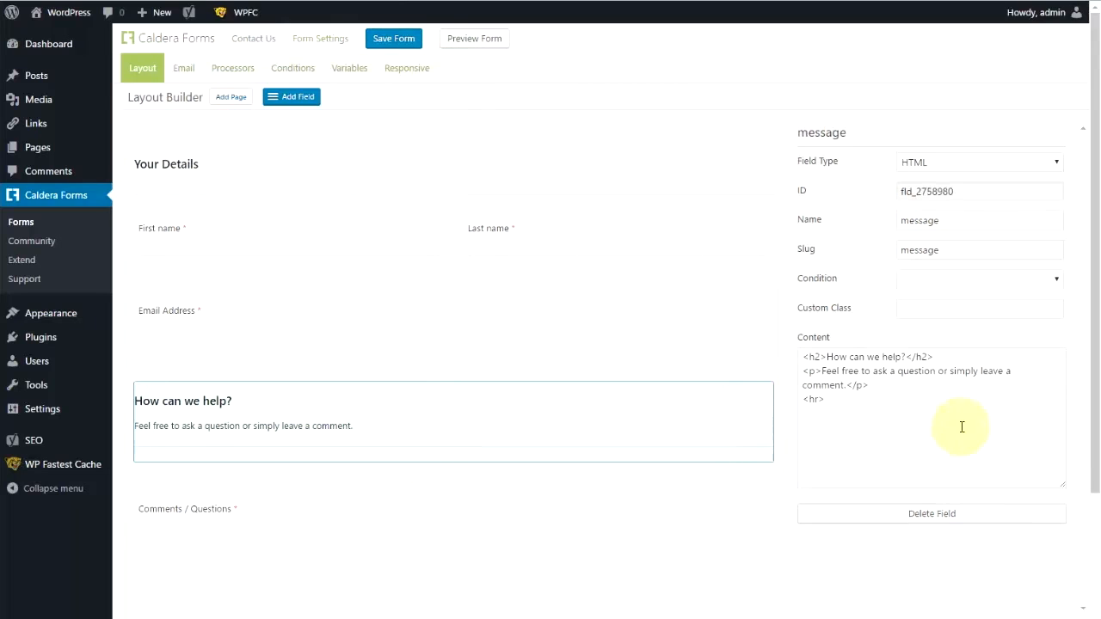
drag(792, 399, 803, 373)
key(BackSpace)
key(BackSpace)
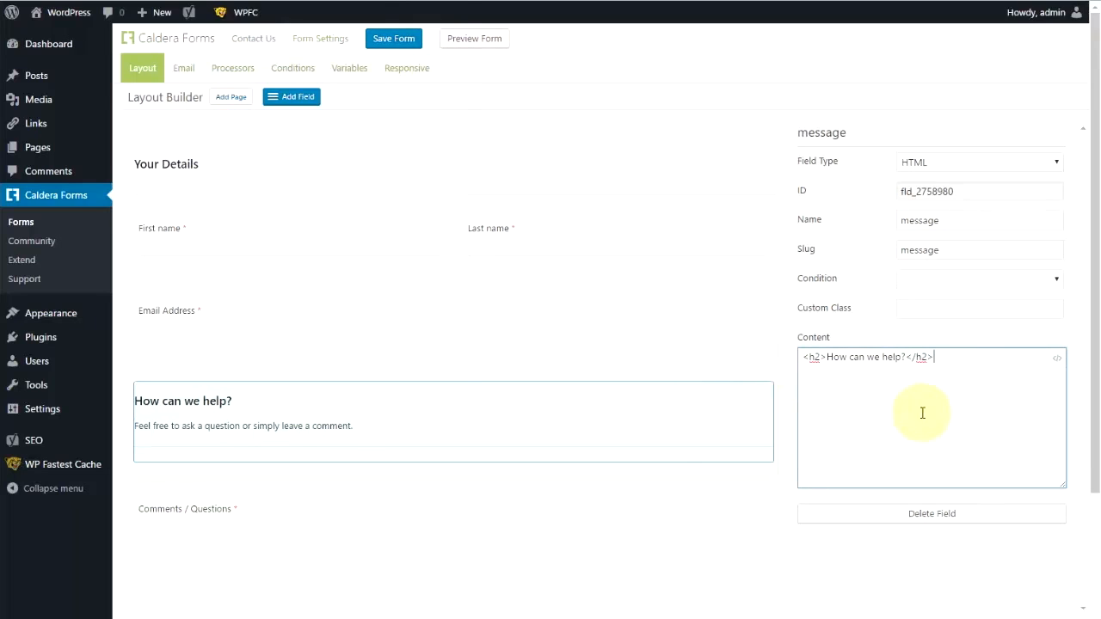
click(391, 38)
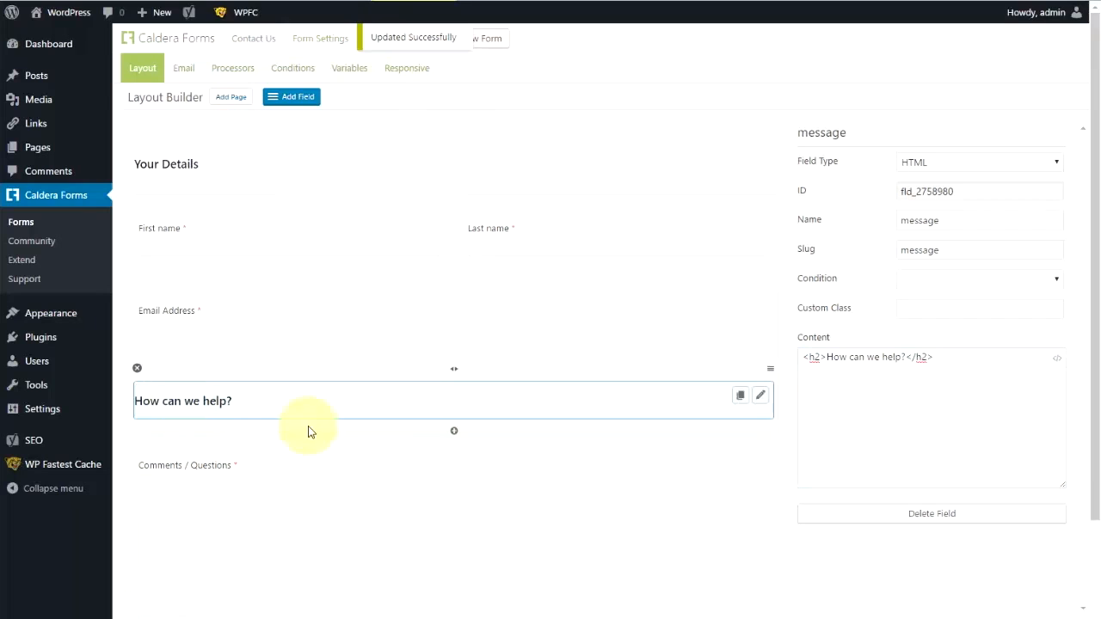
Rename the First name field to "Your First name".
scroll(301, 479, down, 2)
scroll(292, 447, up, 2)
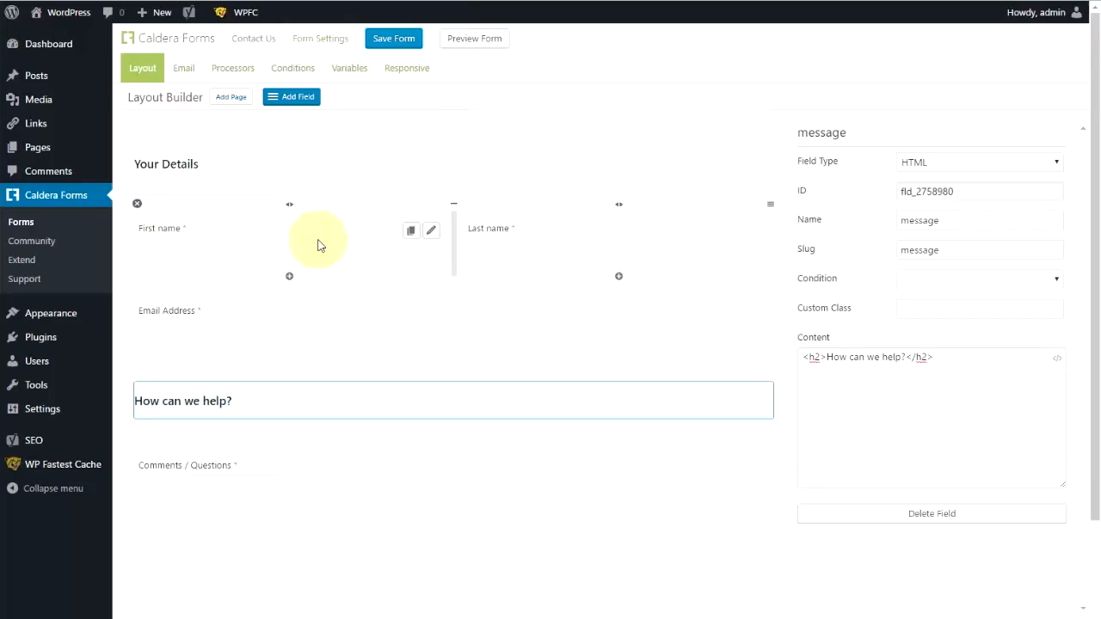
click(433, 232)
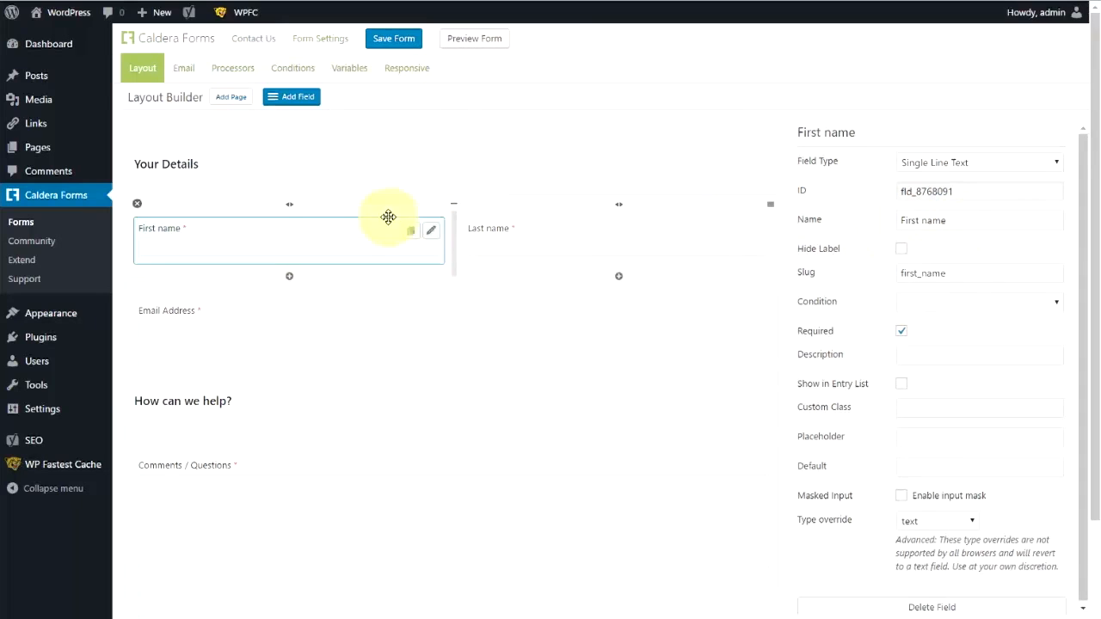
click(901, 219)
text(Your)
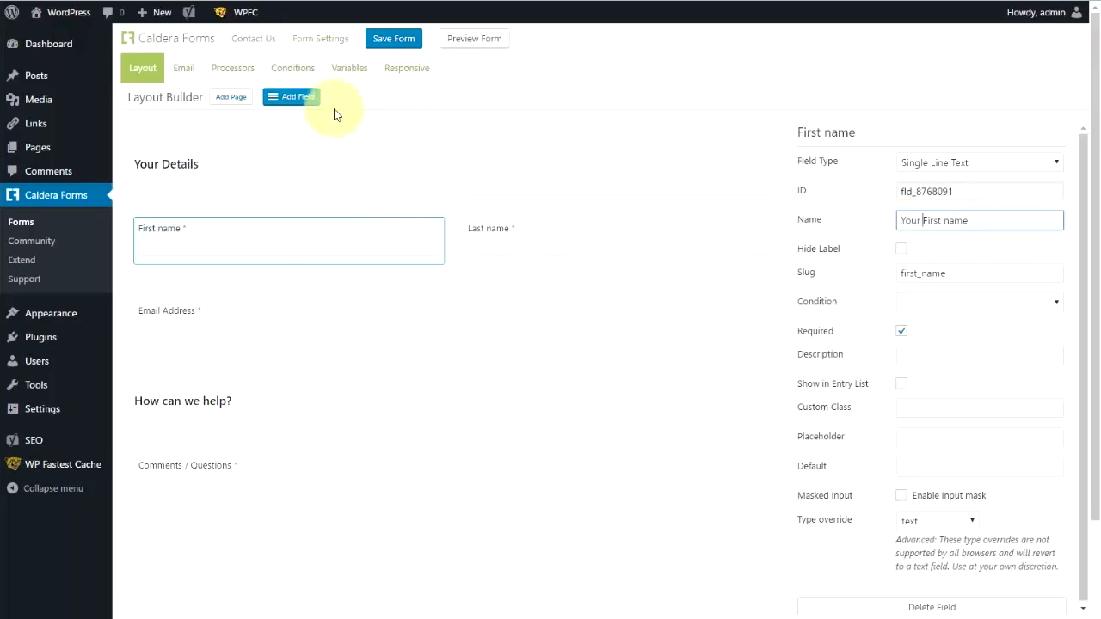
Rename the Last name field to "Your Last name".
click(760, 231)
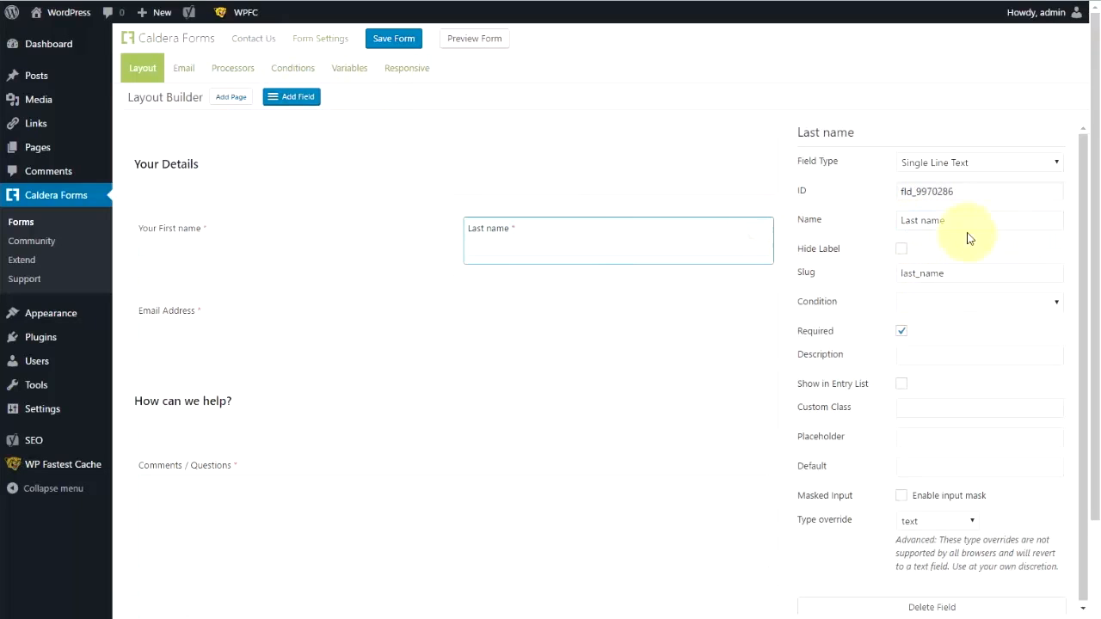
click(903, 220)
text(You)
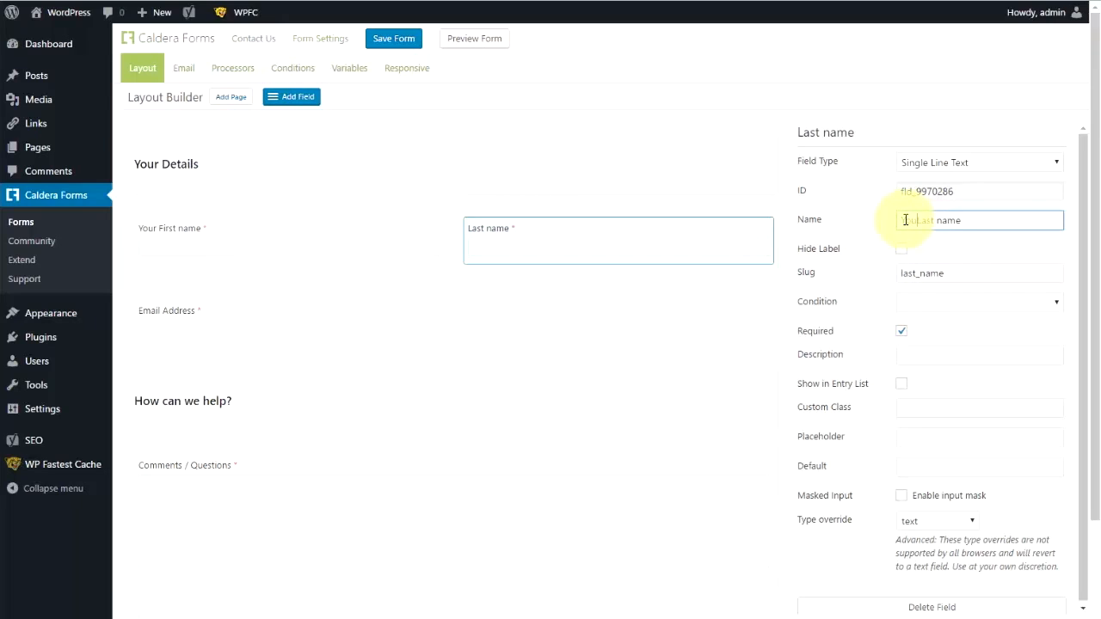
text(r)
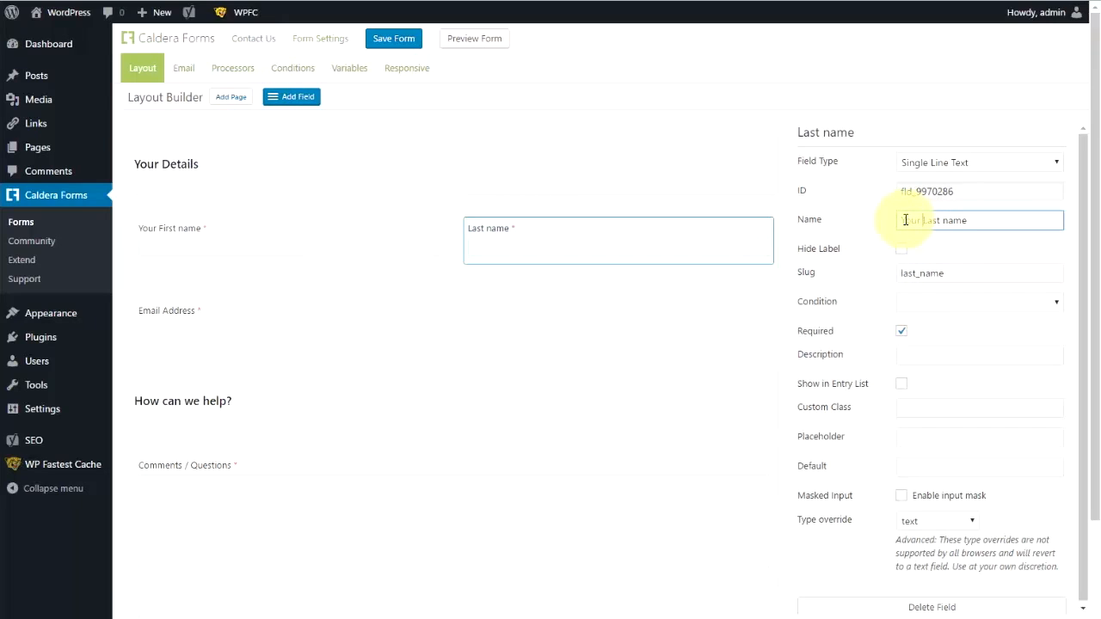
click(901, 335)
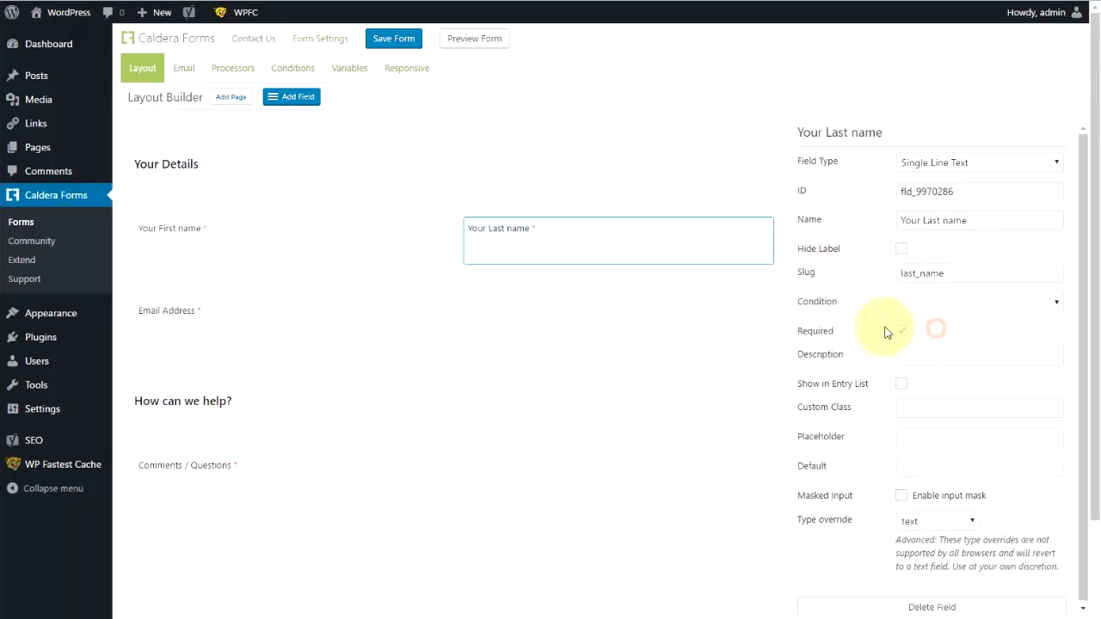
Save the form and insert a new empty row between the Email Address row and the How can we help? heading.
click(400, 41)
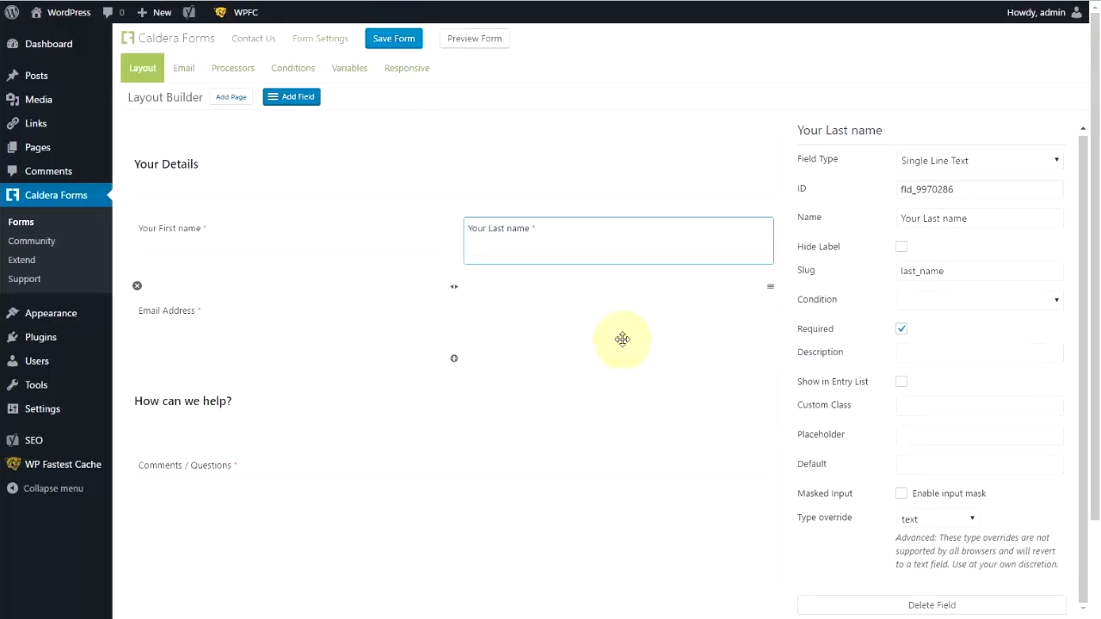
drag(287, 119, 457, 559)
click(456, 555)
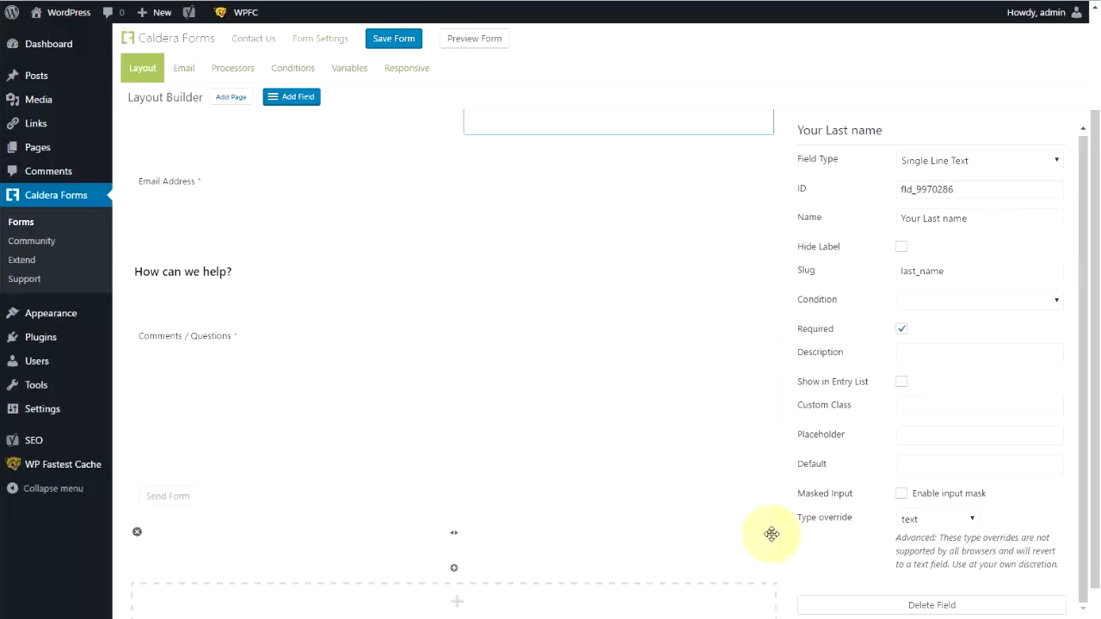
drag(772, 532, 791, 256)
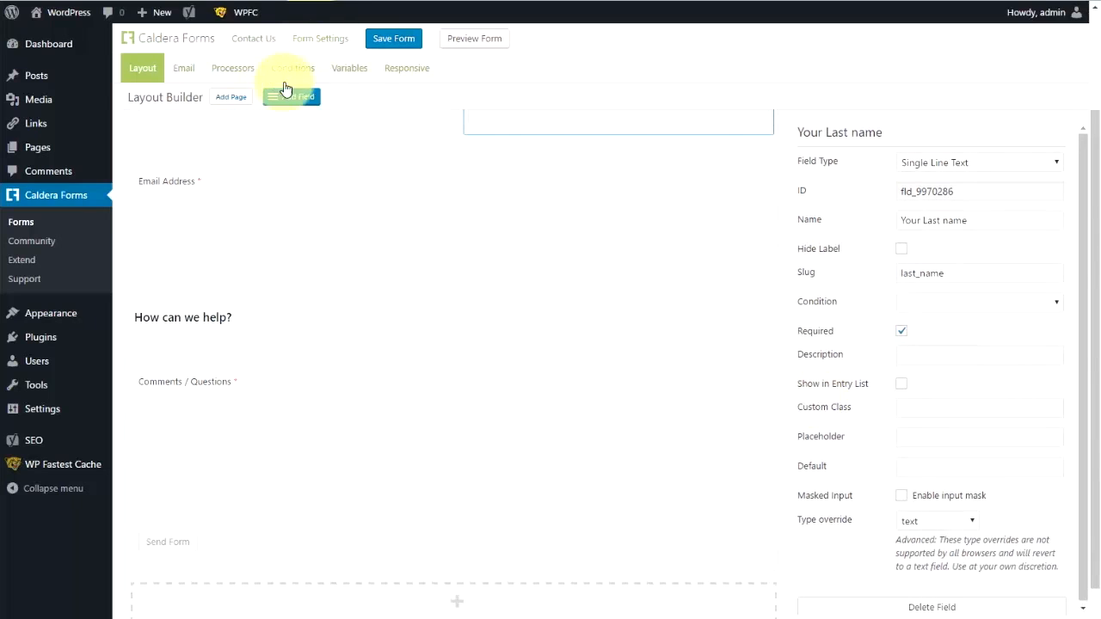
Add a Phone Number field to the new row, name it "Phone Number" and make it required.
drag(296, 94, 261, 266)
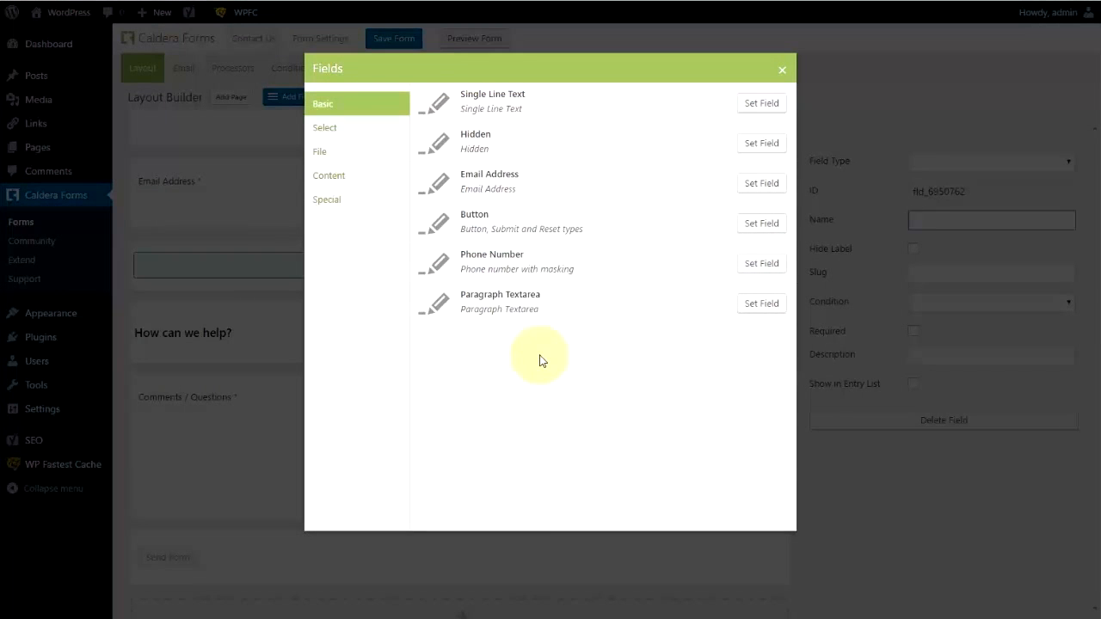
click(763, 266)
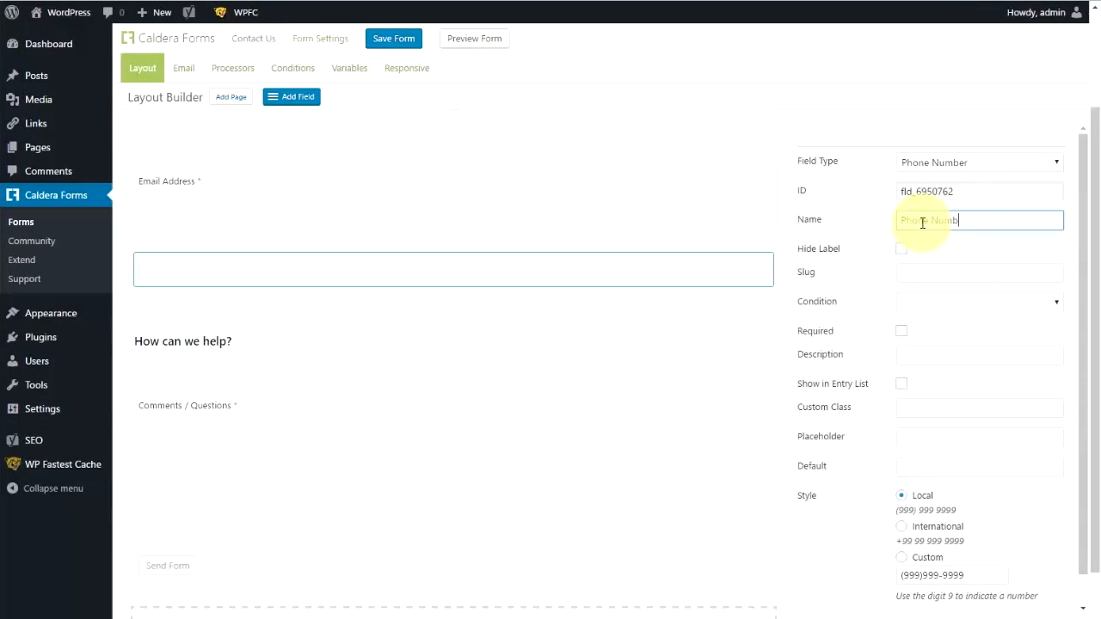
text(Phone Number)
click(902, 331)
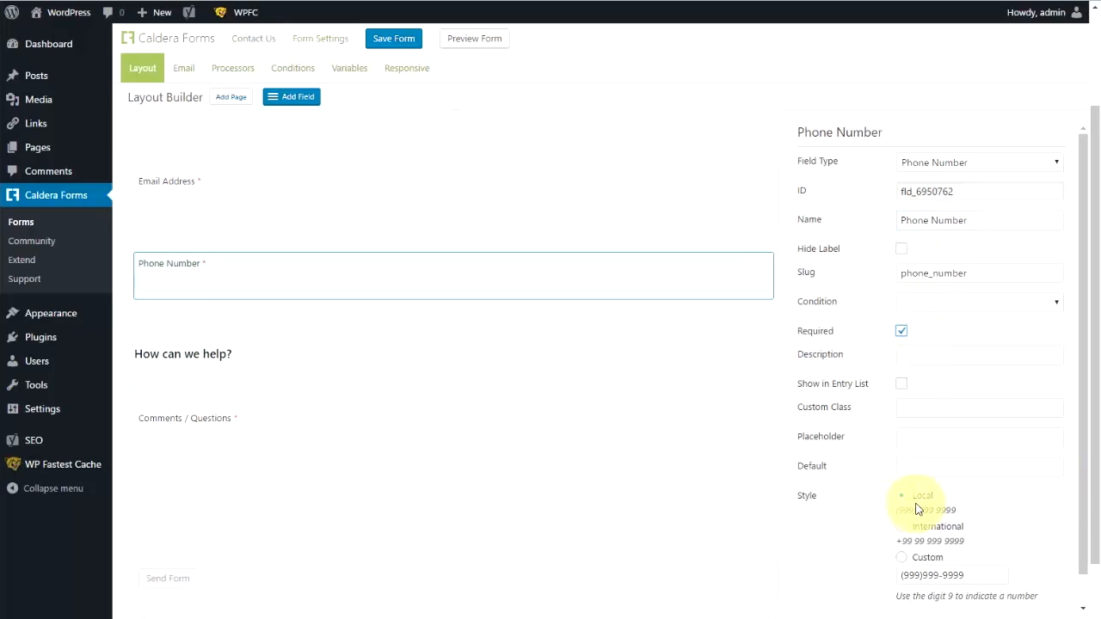
scroll(902, 499, down, 1)
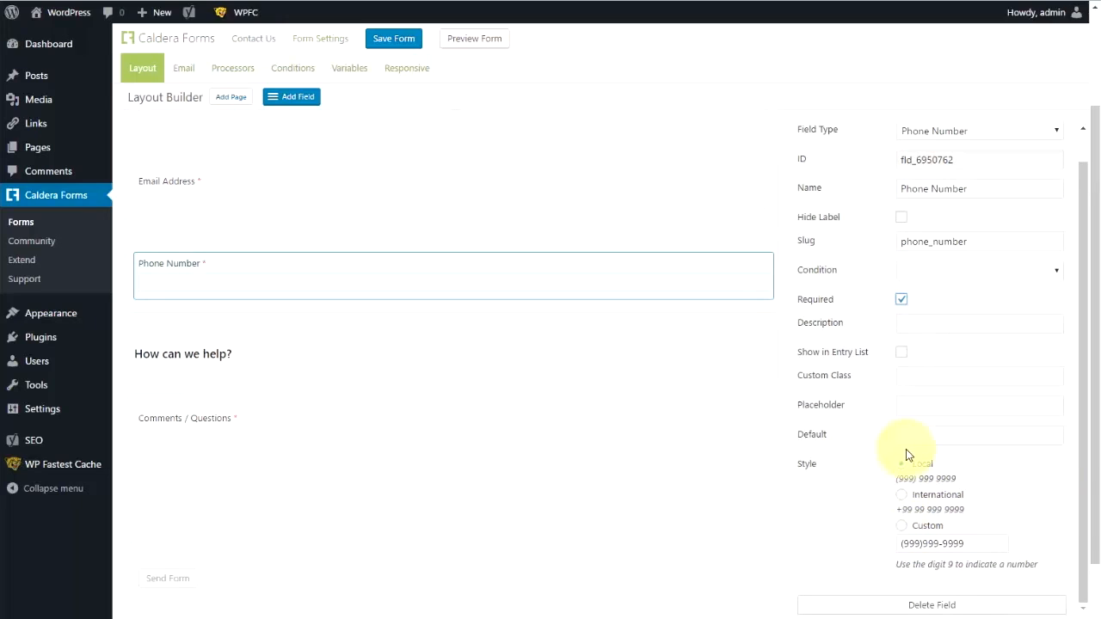
drag(901, 479, 914, 492)
click(901, 527)
drag(971, 545, 872, 505)
text(99)
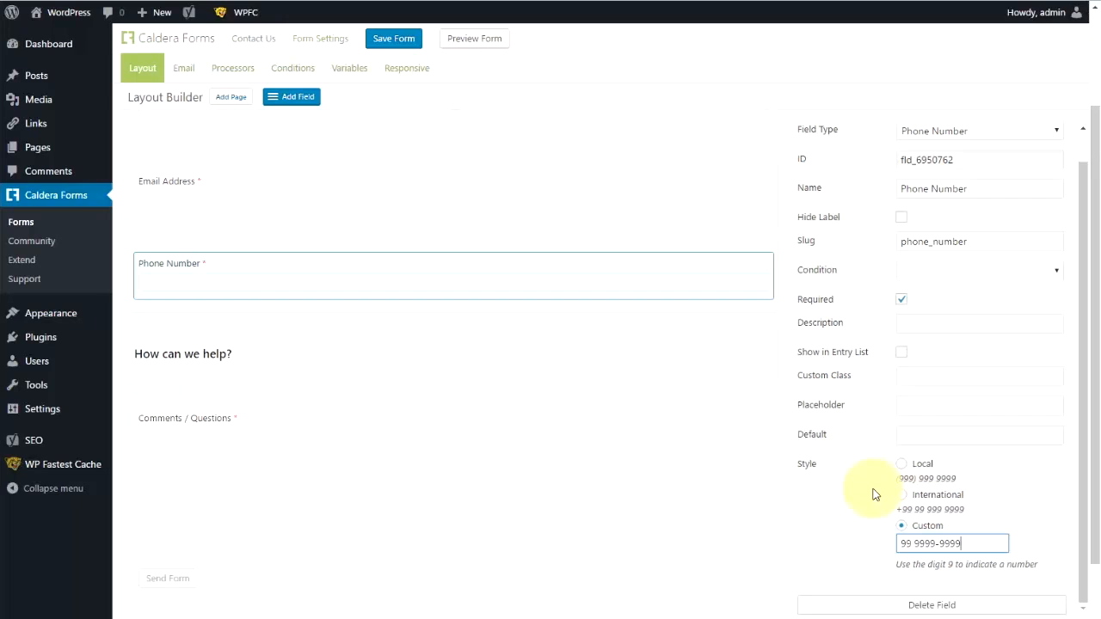
click(393, 40)
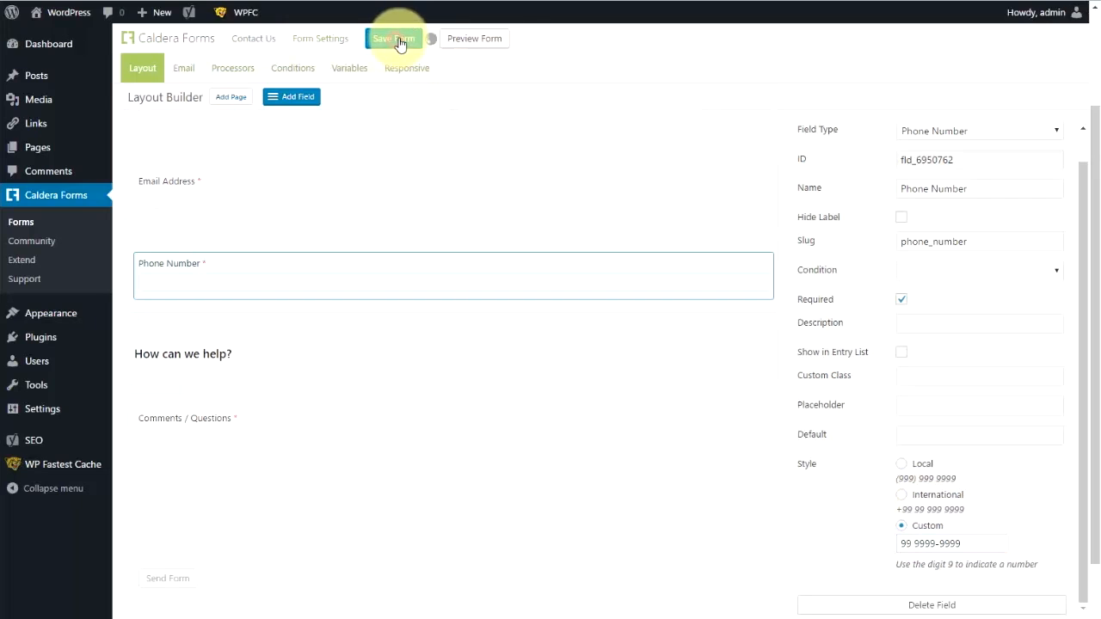
Preview the form and test the Phone Number field's mask with a sample landline number.
click(486, 43)
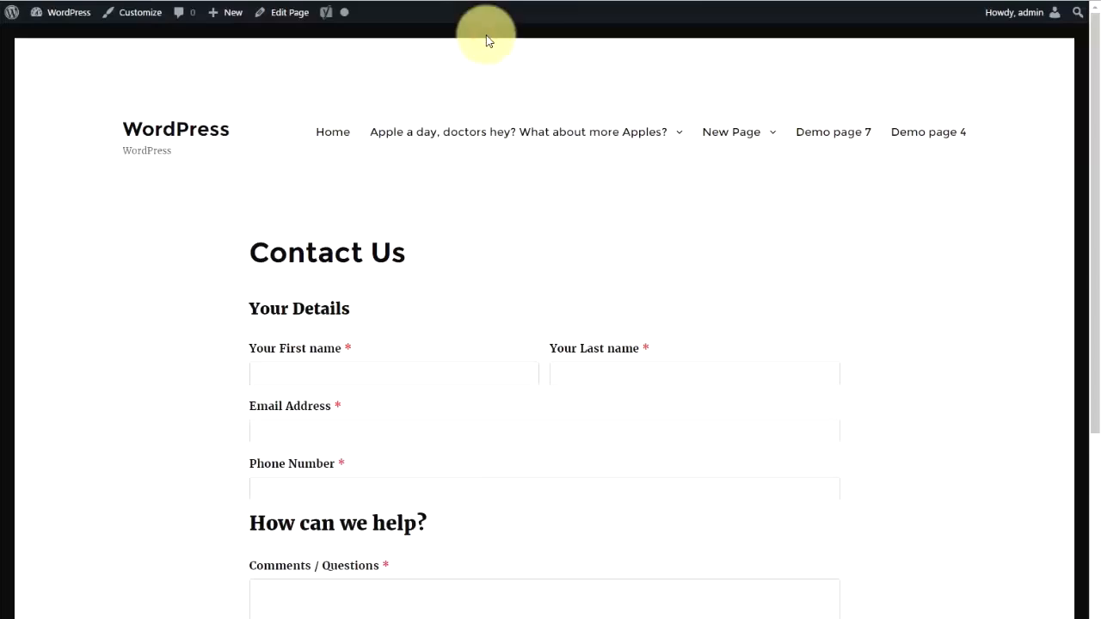
scroll(257, 323, down, 2)
click(256, 301)
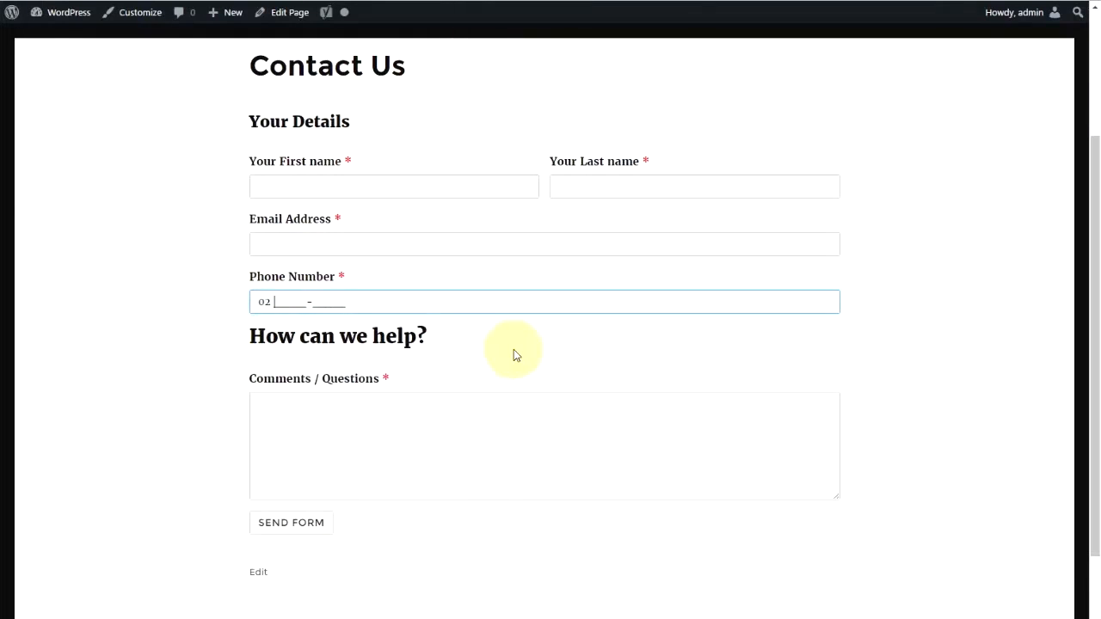
text(02 9111)
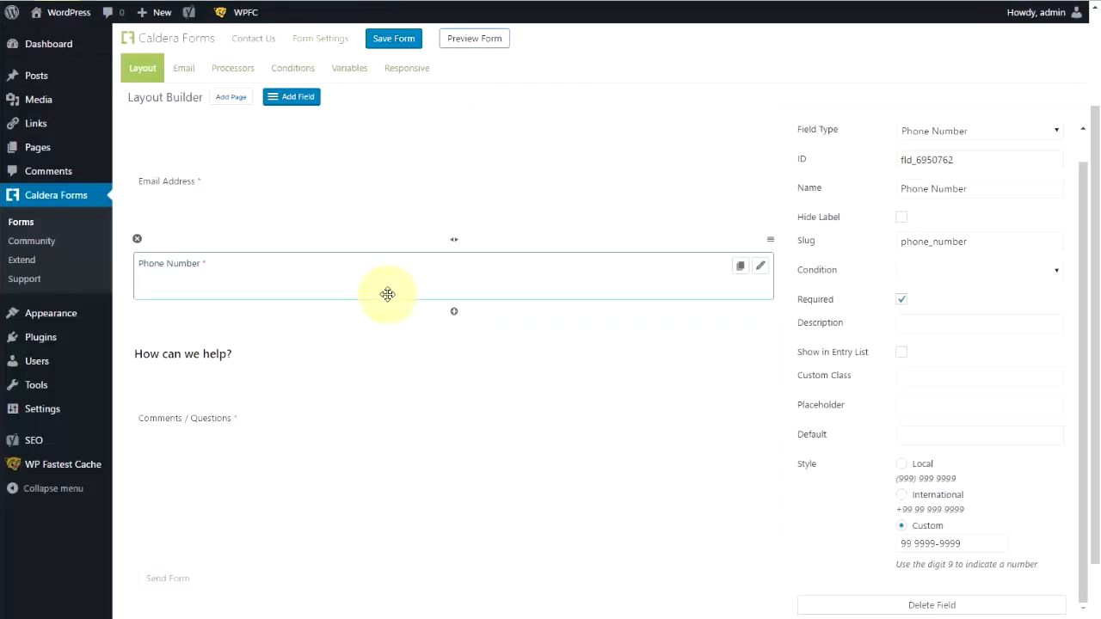
Rename the Phone Number field to "Land Lline Phone Number".
click(902, 190)
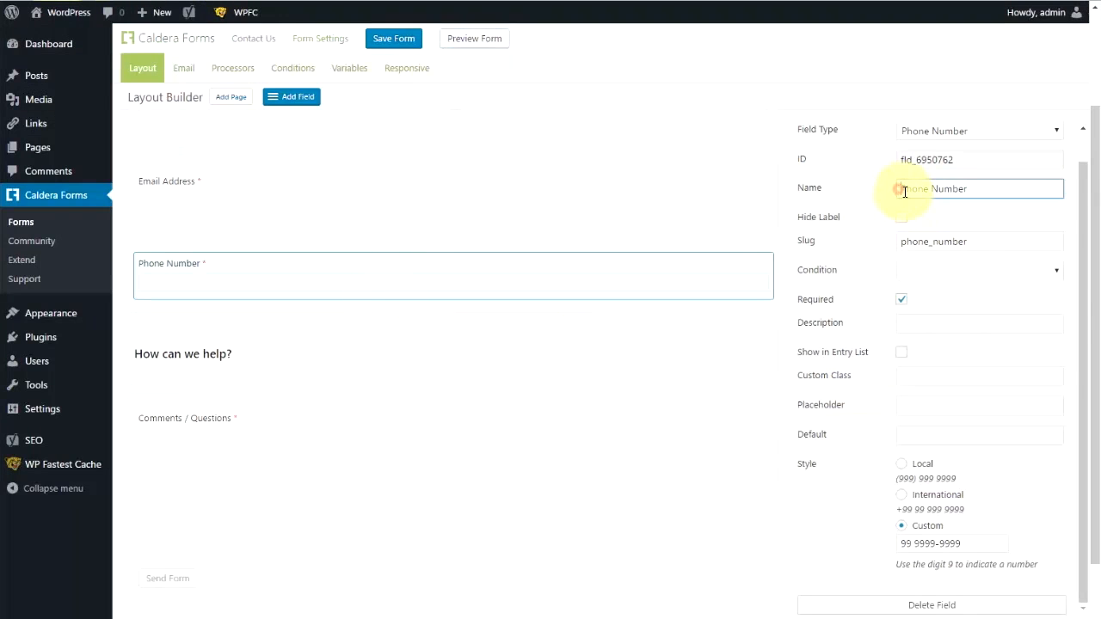
text(Land line)
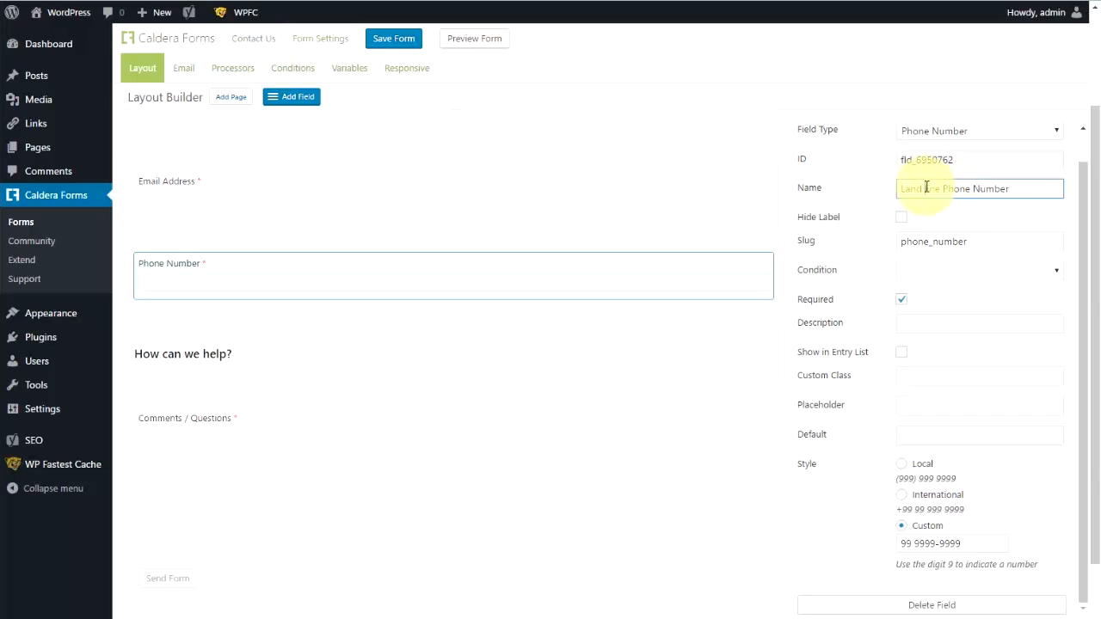
text(L)
Insert a new row below the landline field and add another field of type Phone Number to it.
scroll(784, 550, down, 1)
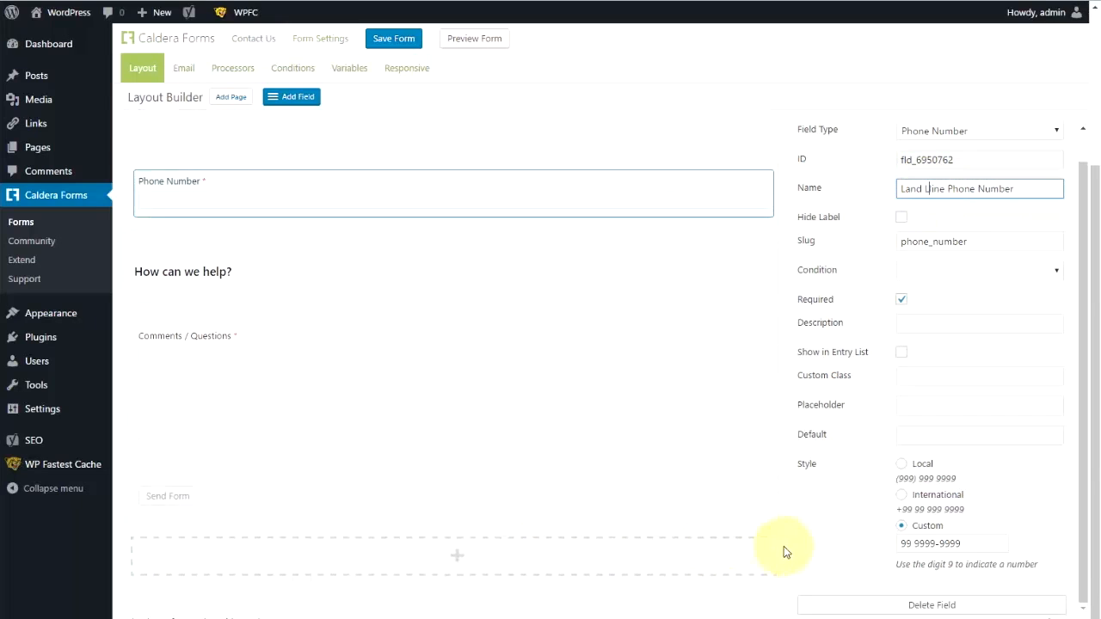
click(454, 559)
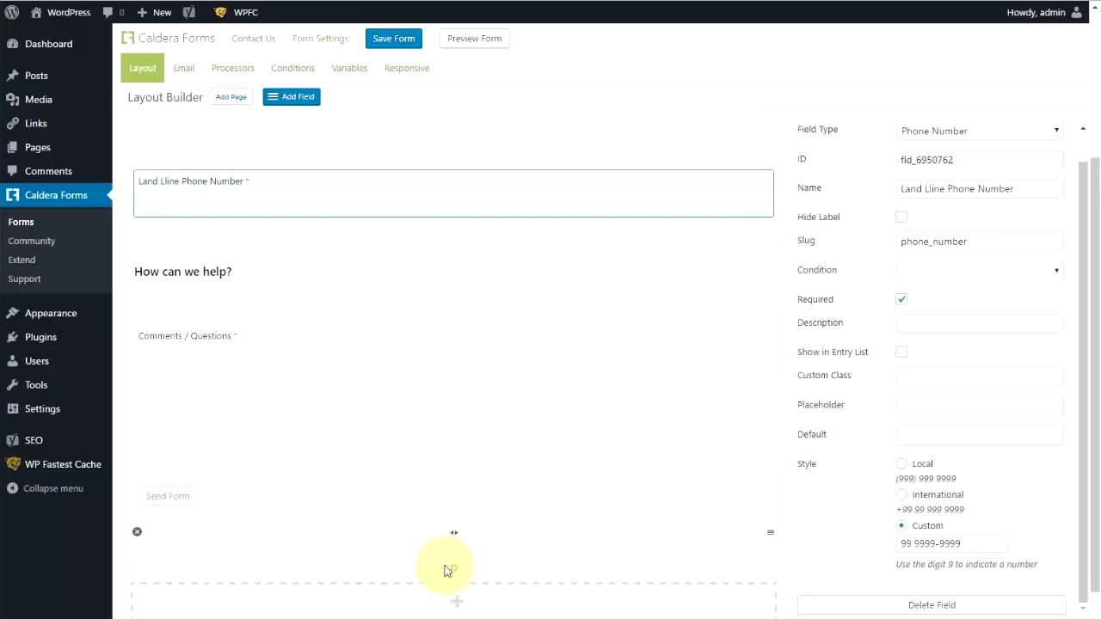
drag(769, 531, 749, 256)
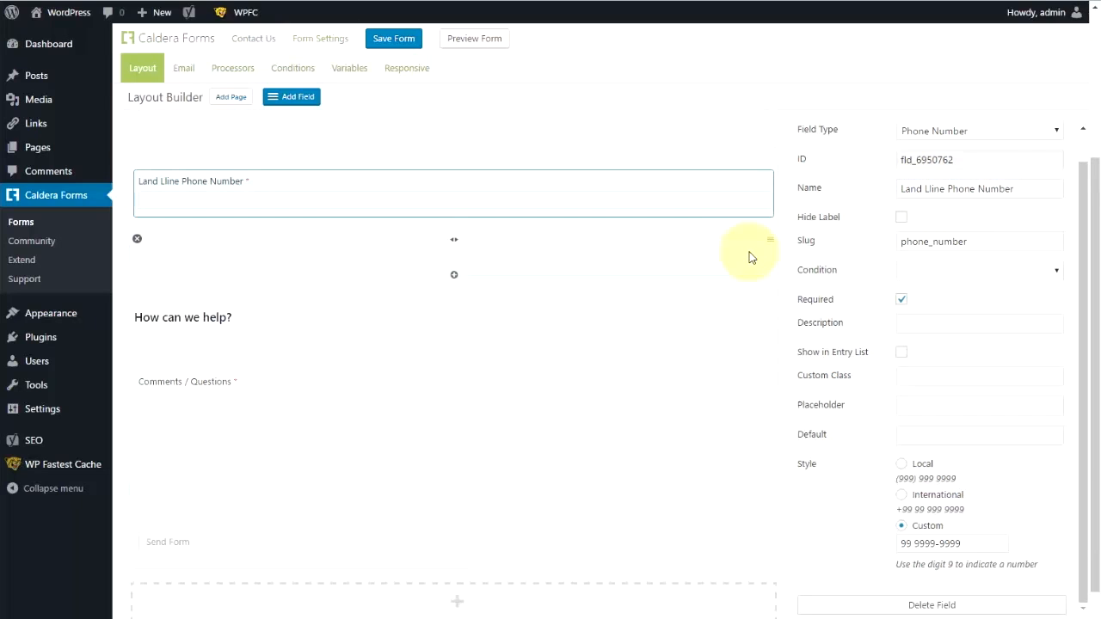
scroll(781, 327, up, 2)
drag(291, 97, 247, 442)
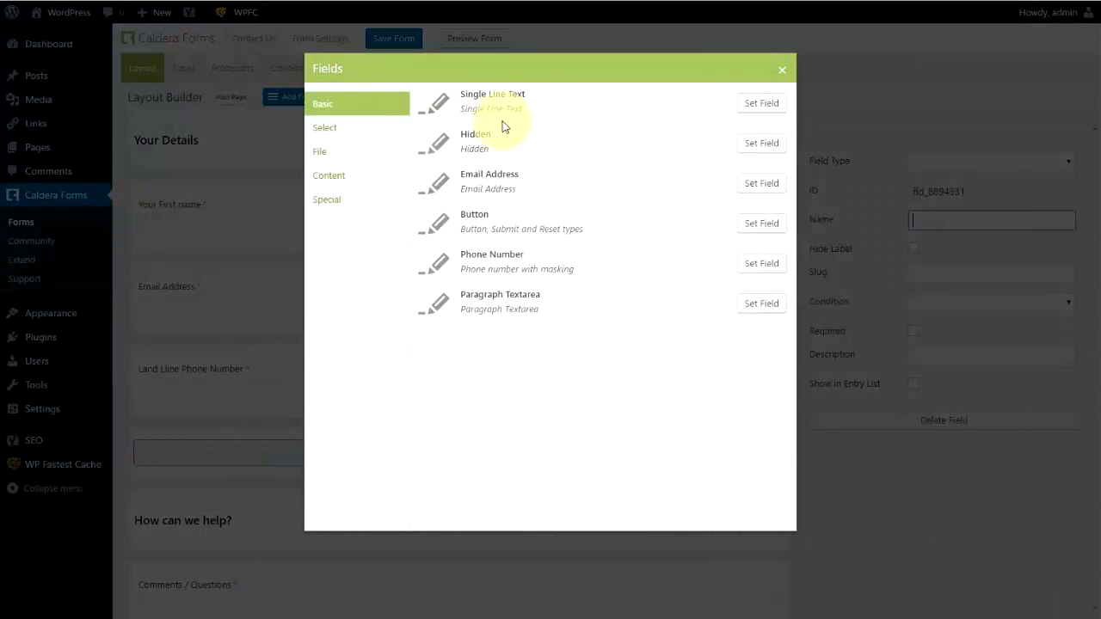
click(751, 264)
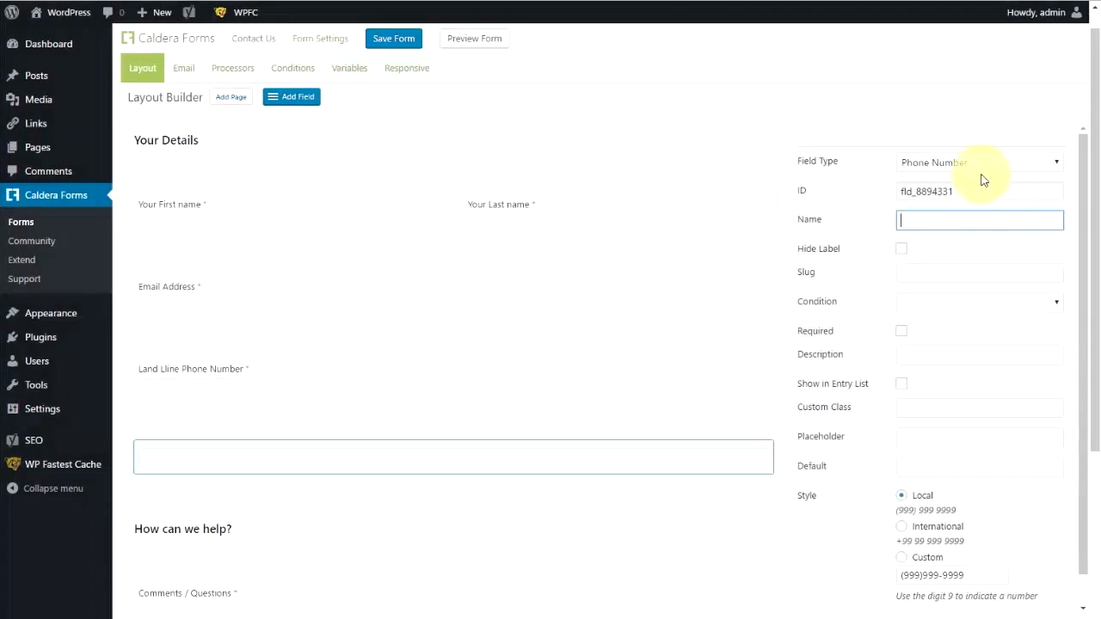
Correct the landline field's name to "Land Line Phone Number".
click(762, 374)
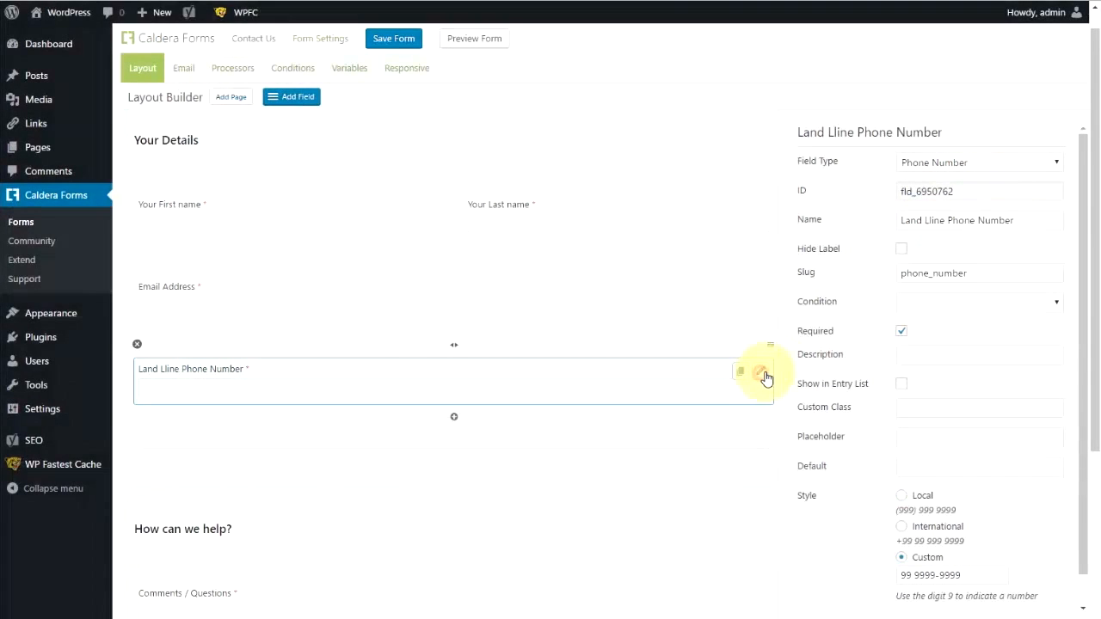
click(926, 221)
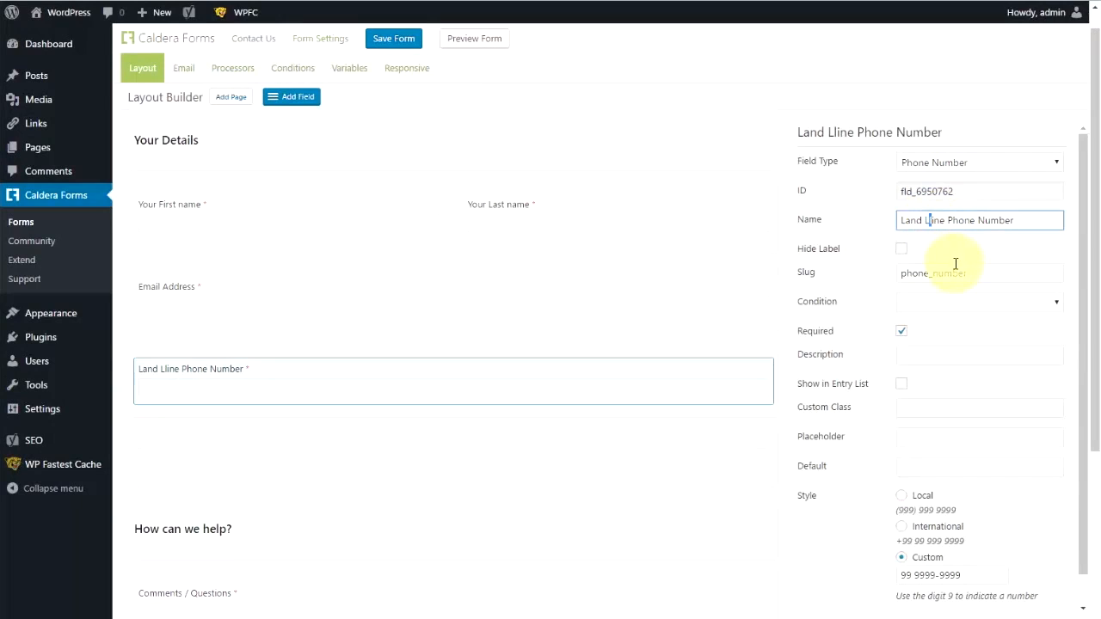
key(Delete)
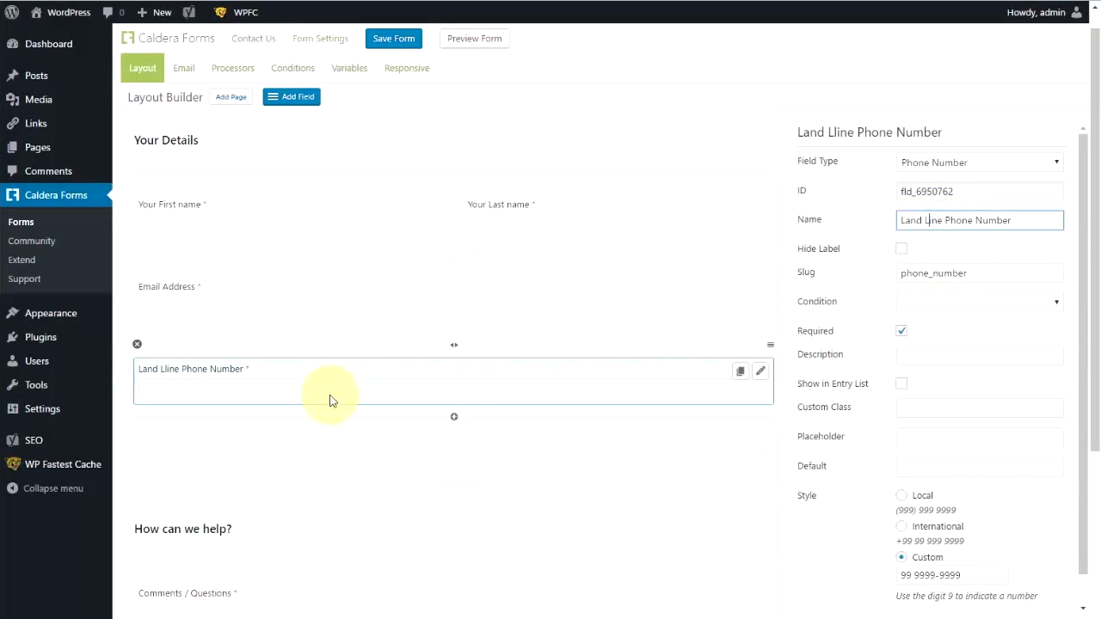
Name the new unnamed phone field below the landline field "Mobile Phone".
click(319, 454)
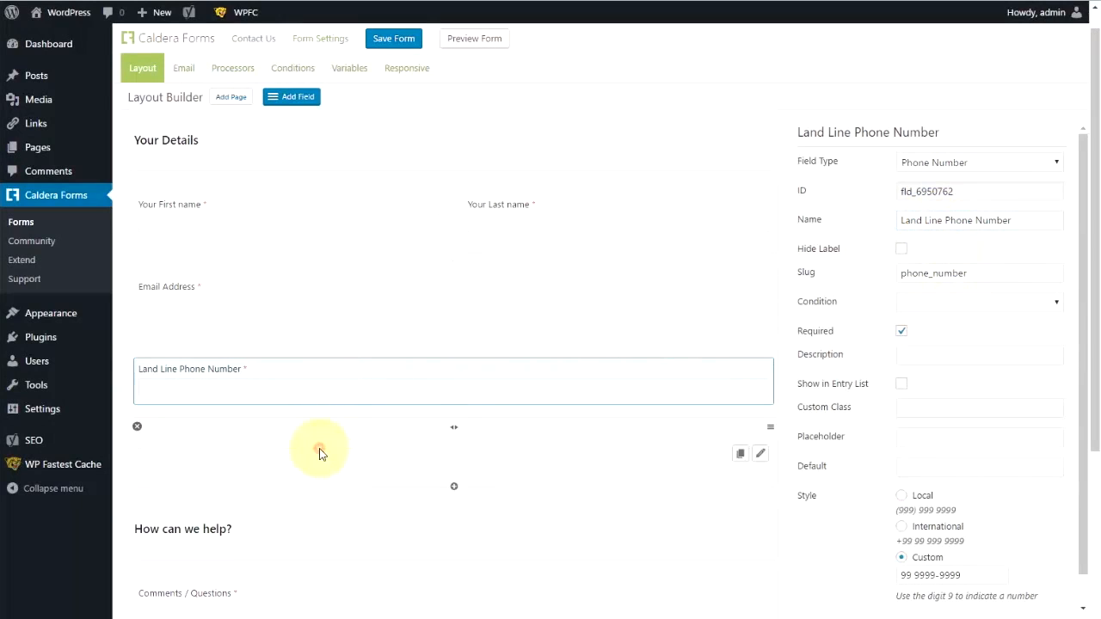
click(762, 458)
click(935, 220)
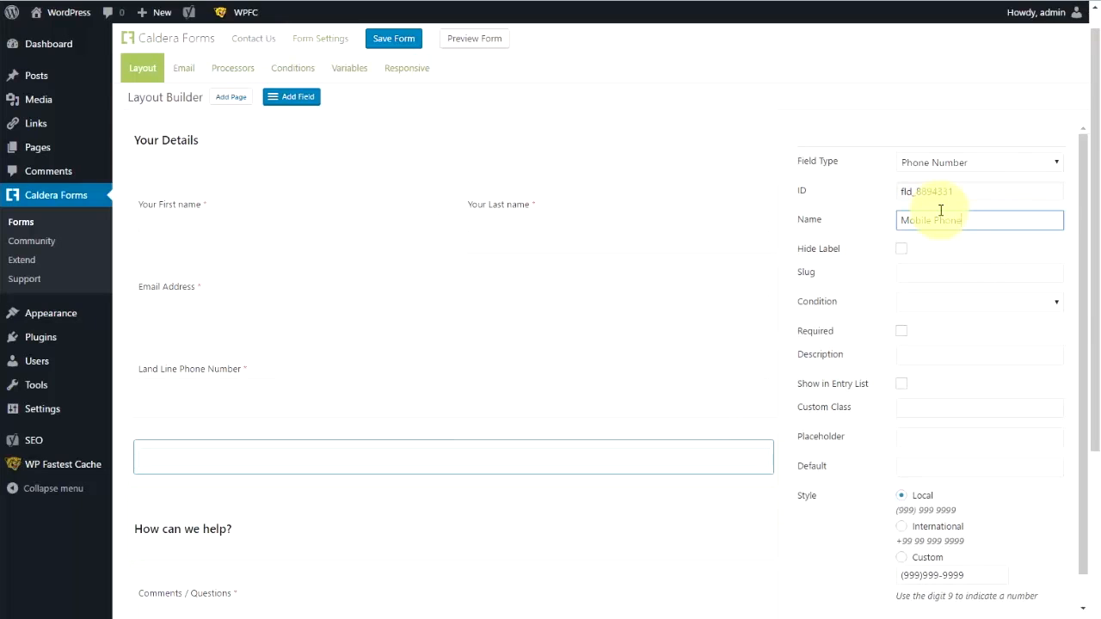
scroll(955, 405, down, 1)
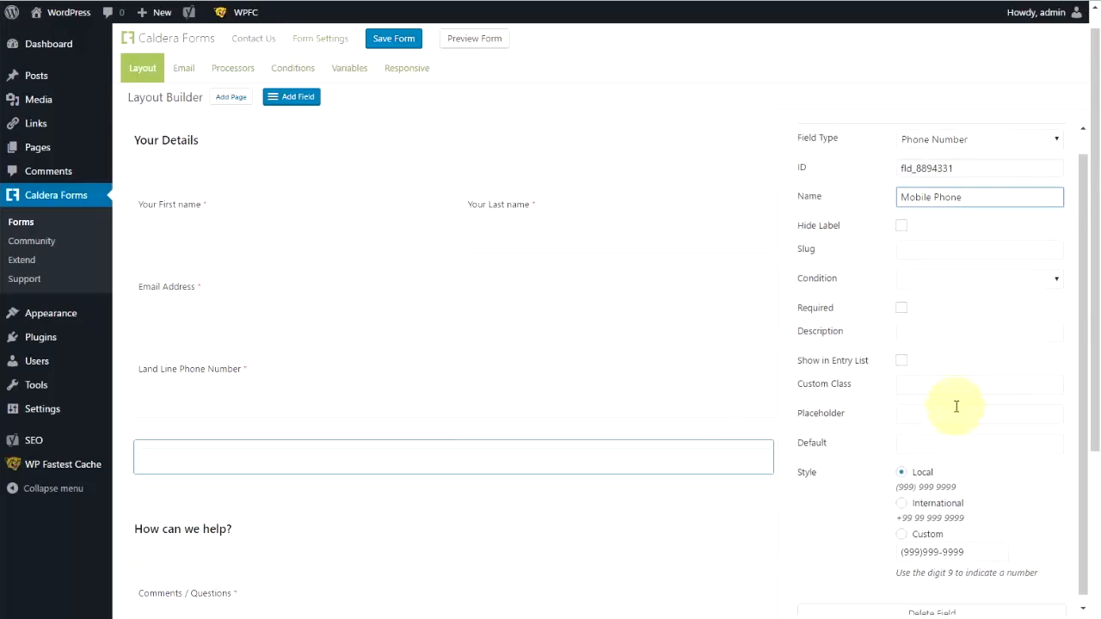
click(902, 527)
drag(993, 543, 898, 541)
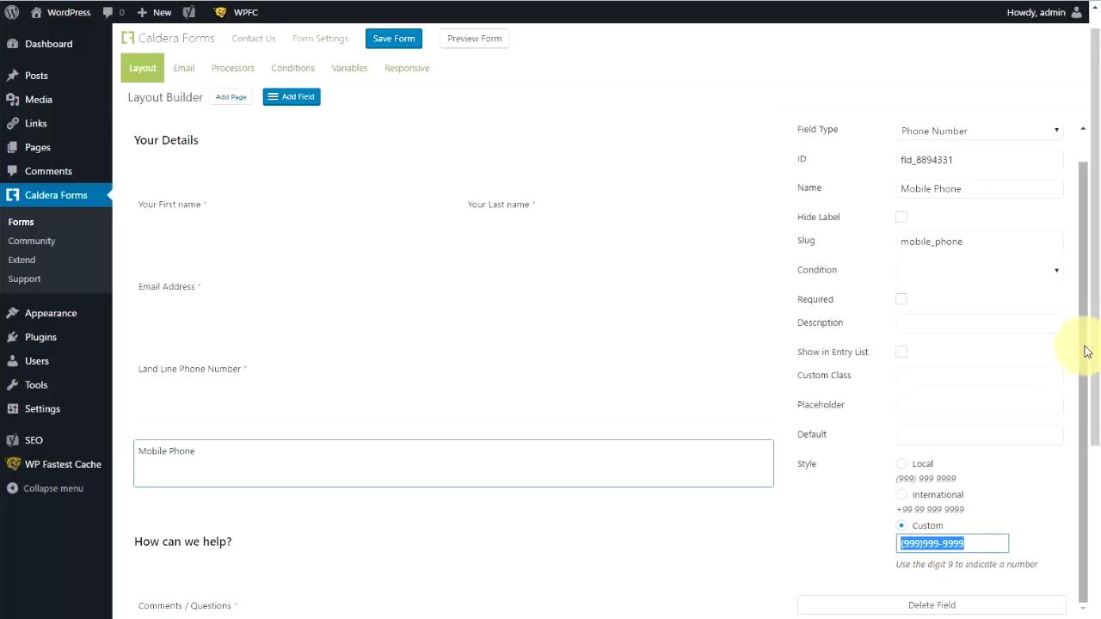
text(9999 999)
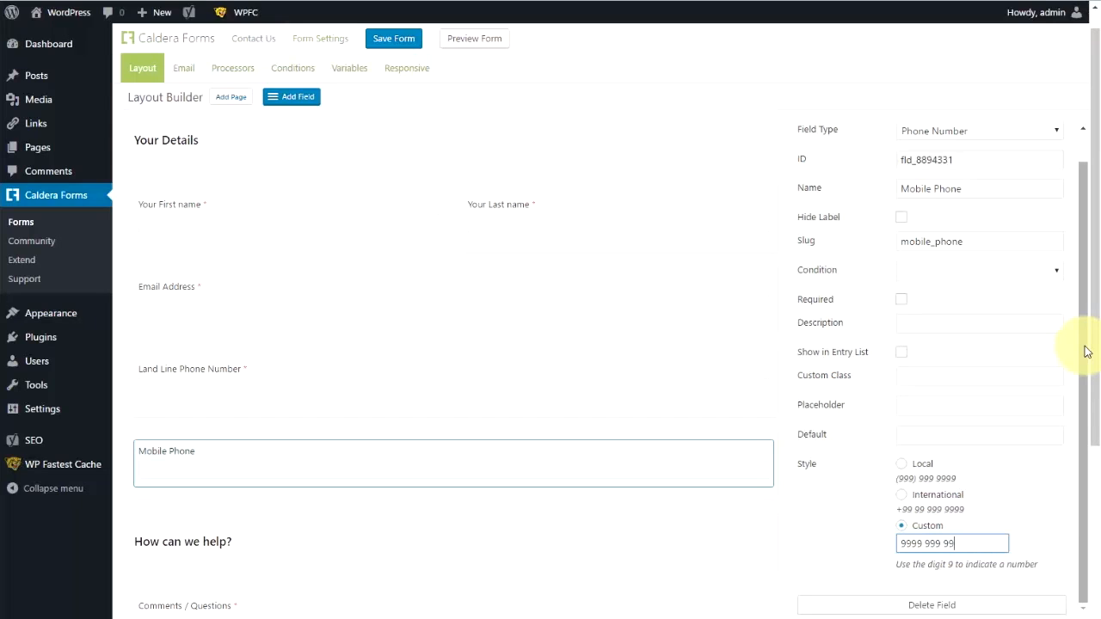
click(402, 39)
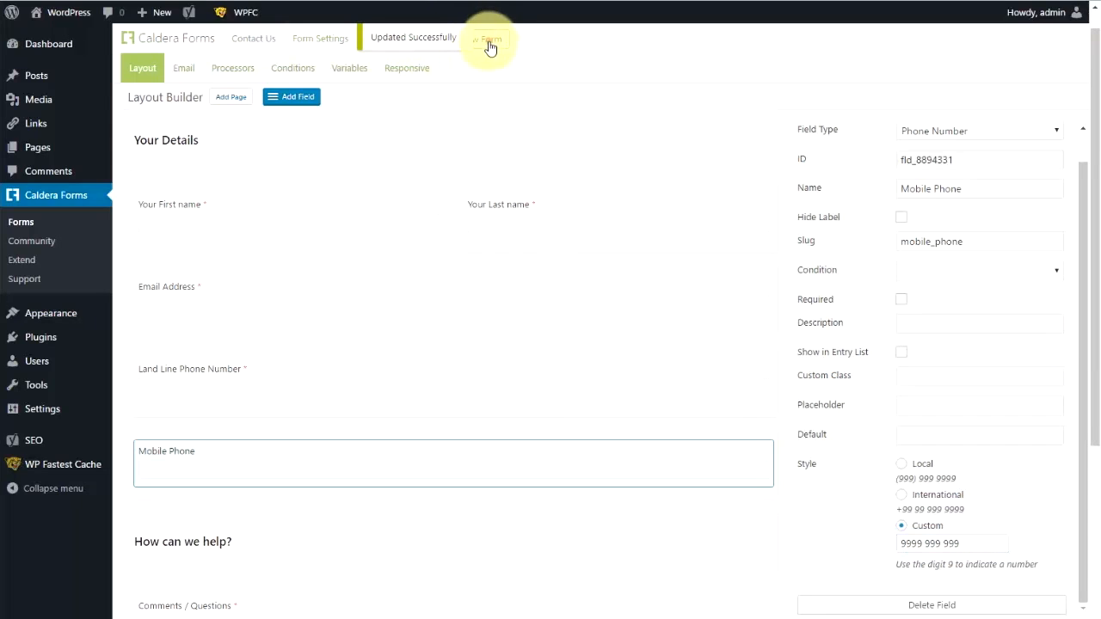
Preview the updated form and test the Mobile Phone and Land Line Phone Number masks with sample numbers.
click(488, 43)
scroll(474, 479, down, 3)
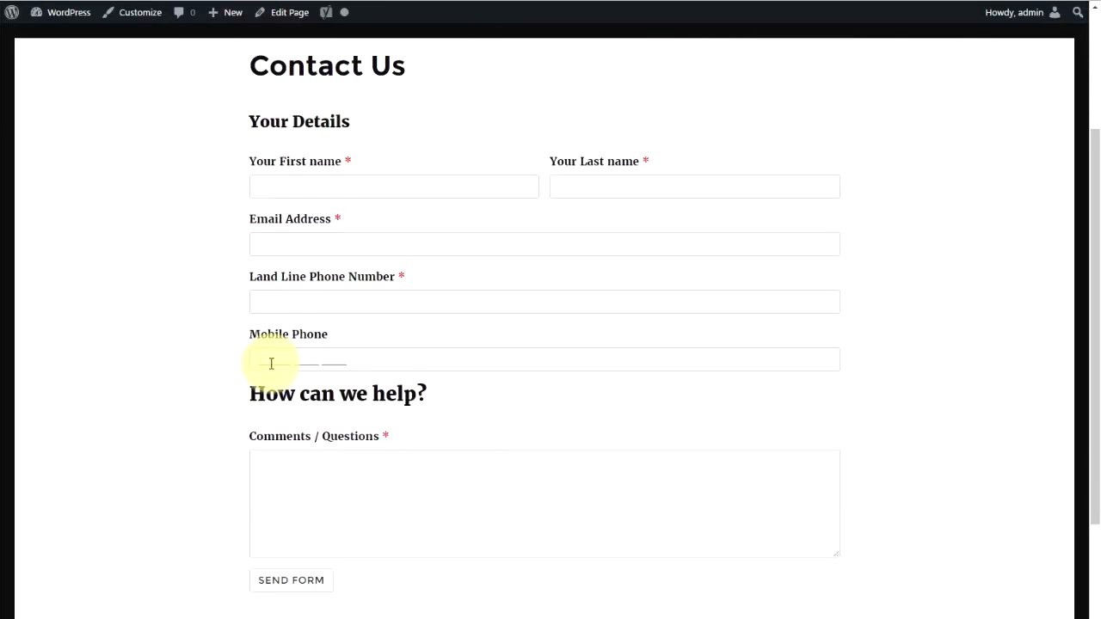
click(270, 360)
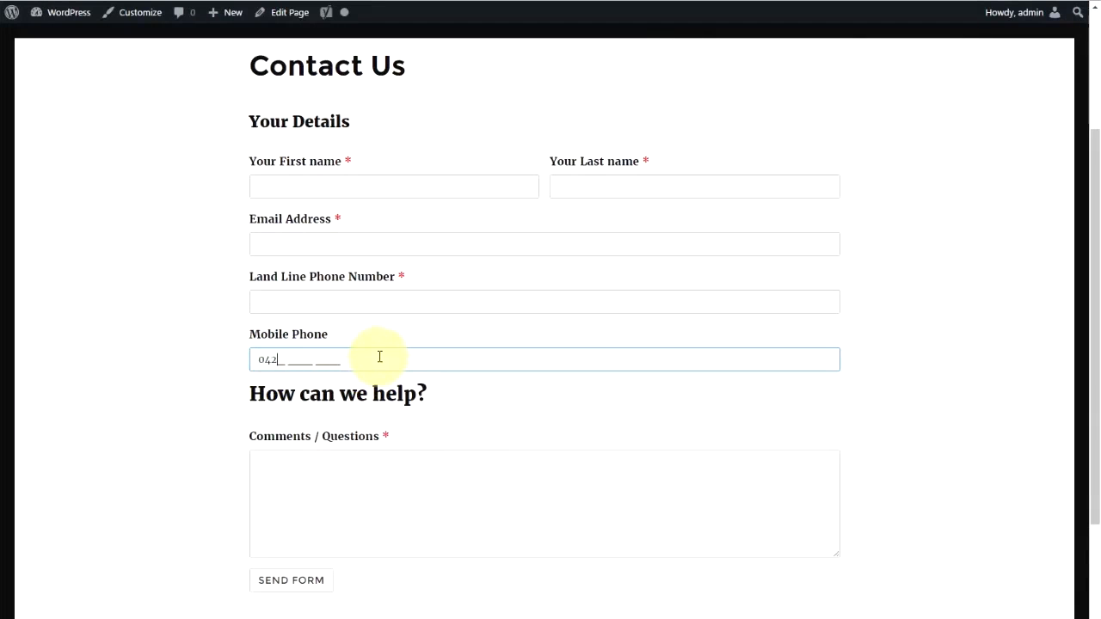
text(0422 000 000)
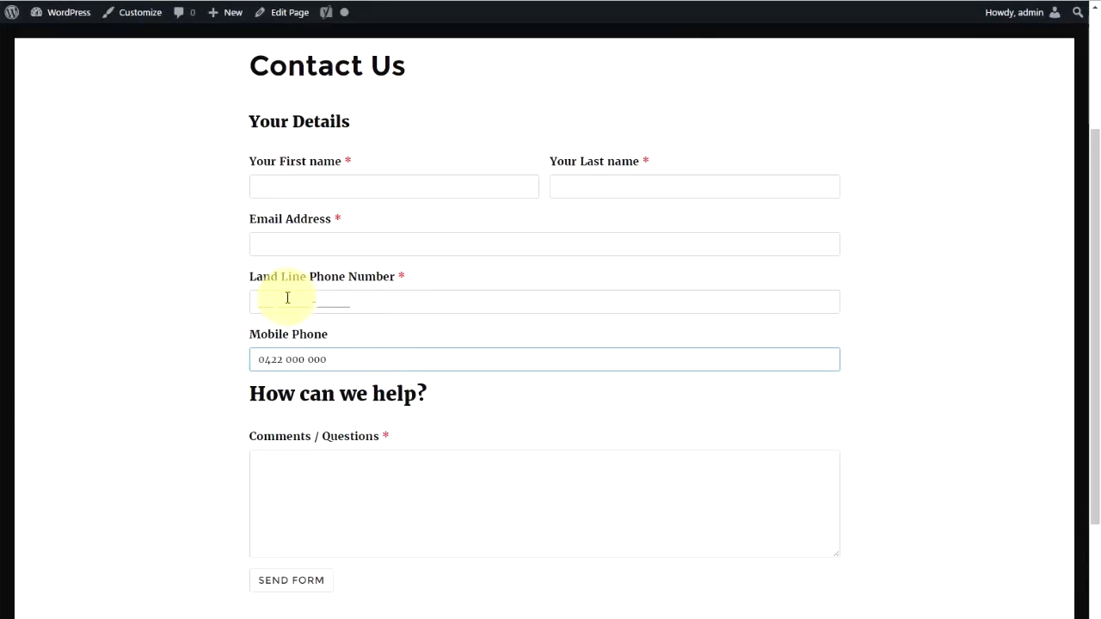
click(261, 300)
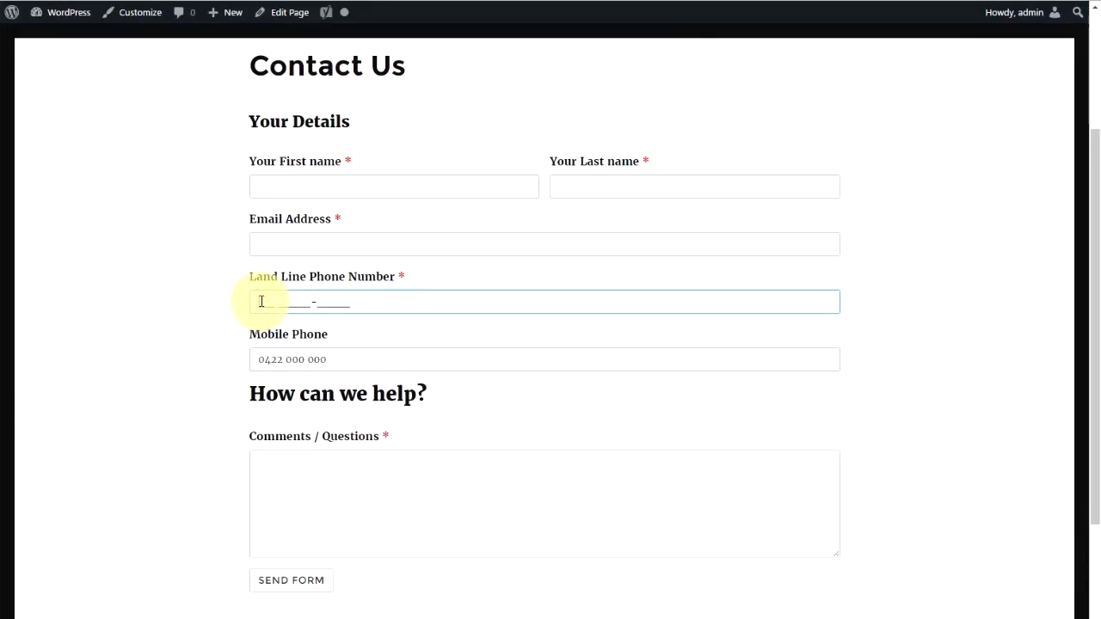
text(02 9999-9999)
Test validation by entering an e-mail address without a domain ending and submitting the form with both names and the comments empty.
click(295, 245)
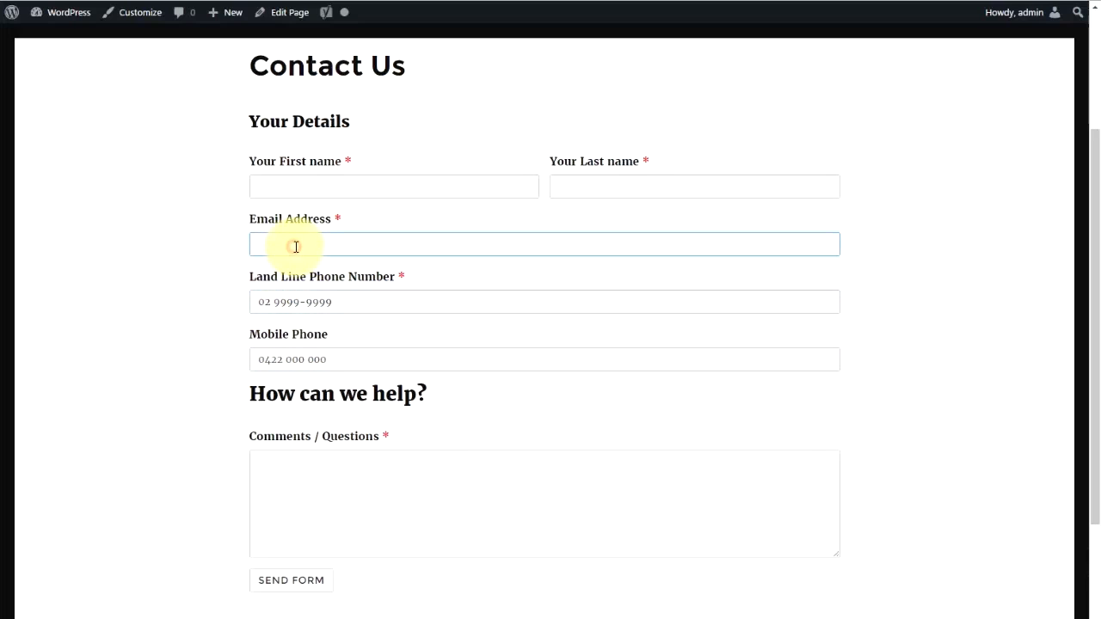
text(email@222222)
click(292, 582)
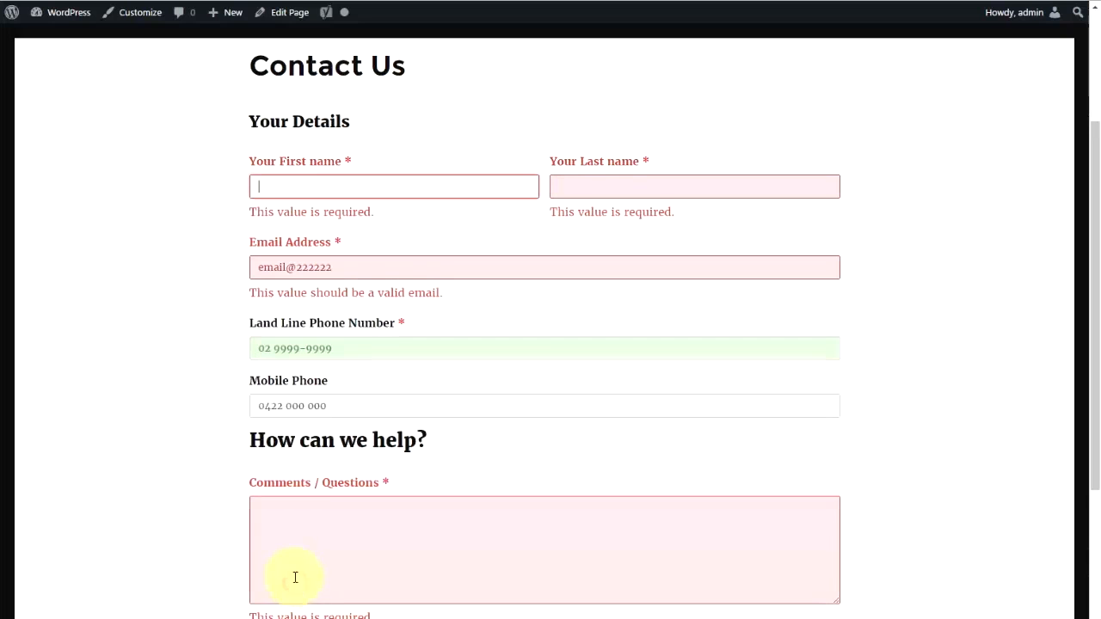
Complete the e-mail address in the form preview with a .com.au ending to test its validation.
click(368, 270)
text(.c)
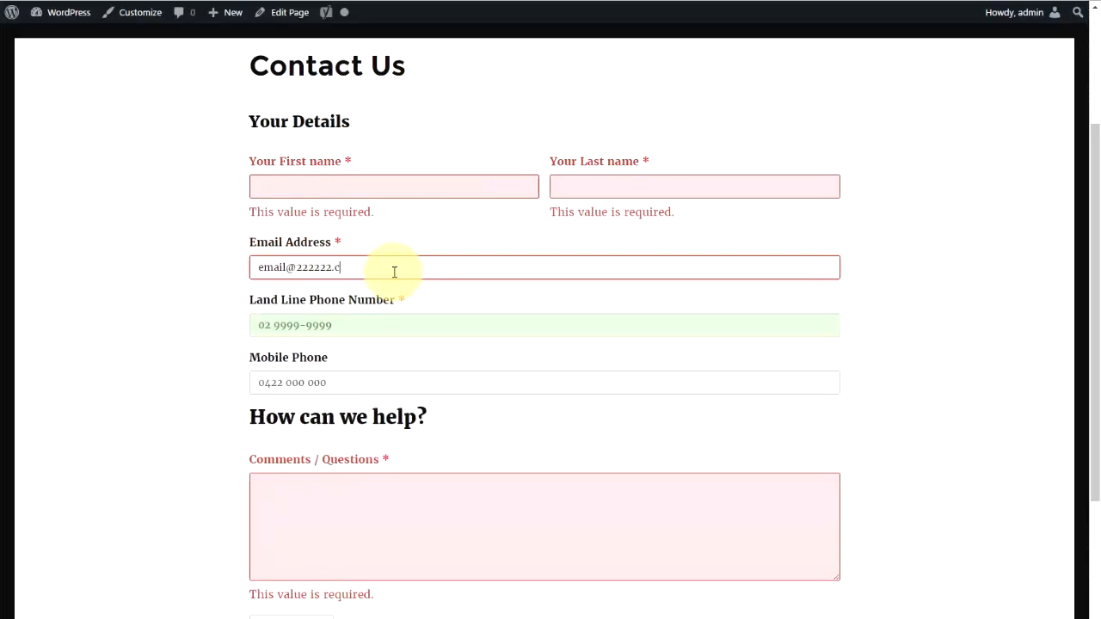
text(om.au)
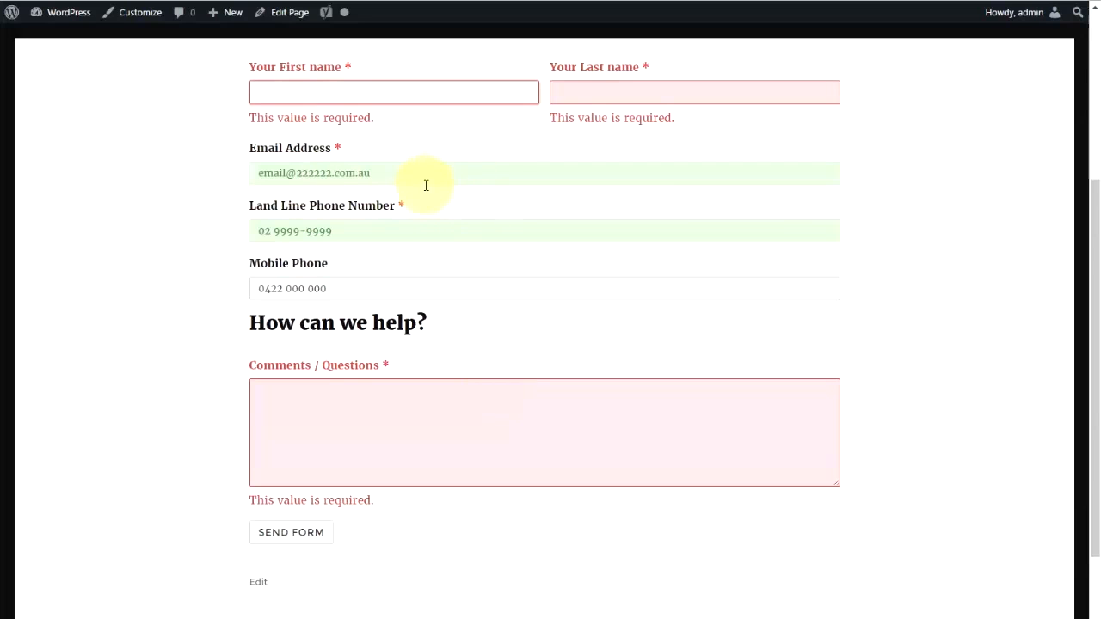
scroll(392, 255, up, 3)
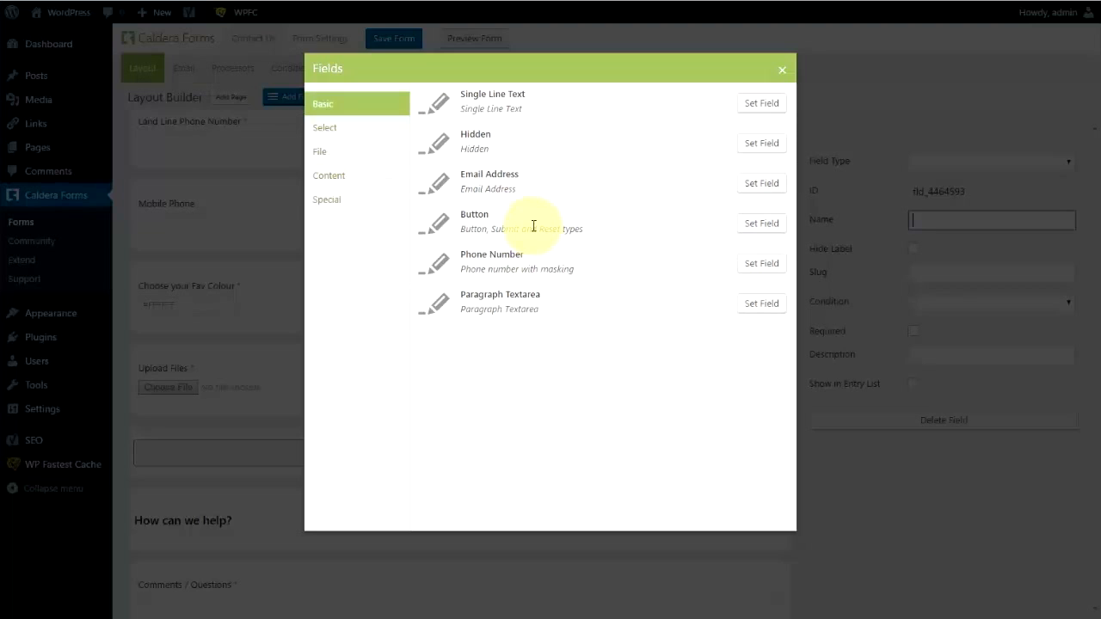
Make the new field above the "How can we help?" heading a Checkbox field and name it "Check".
click(325, 130)
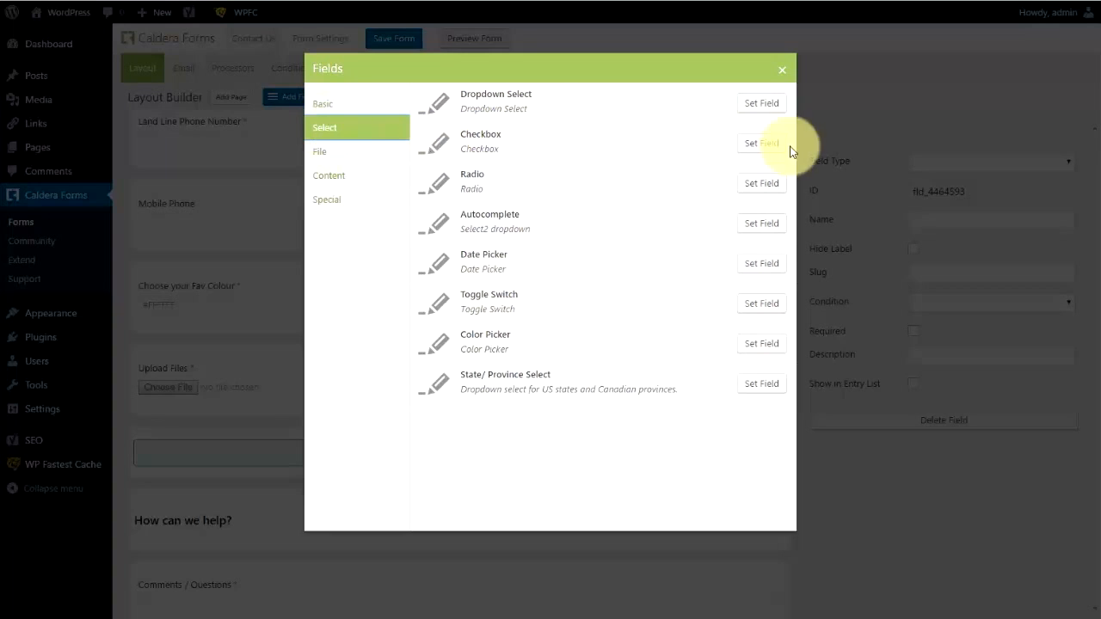
click(766, 146)
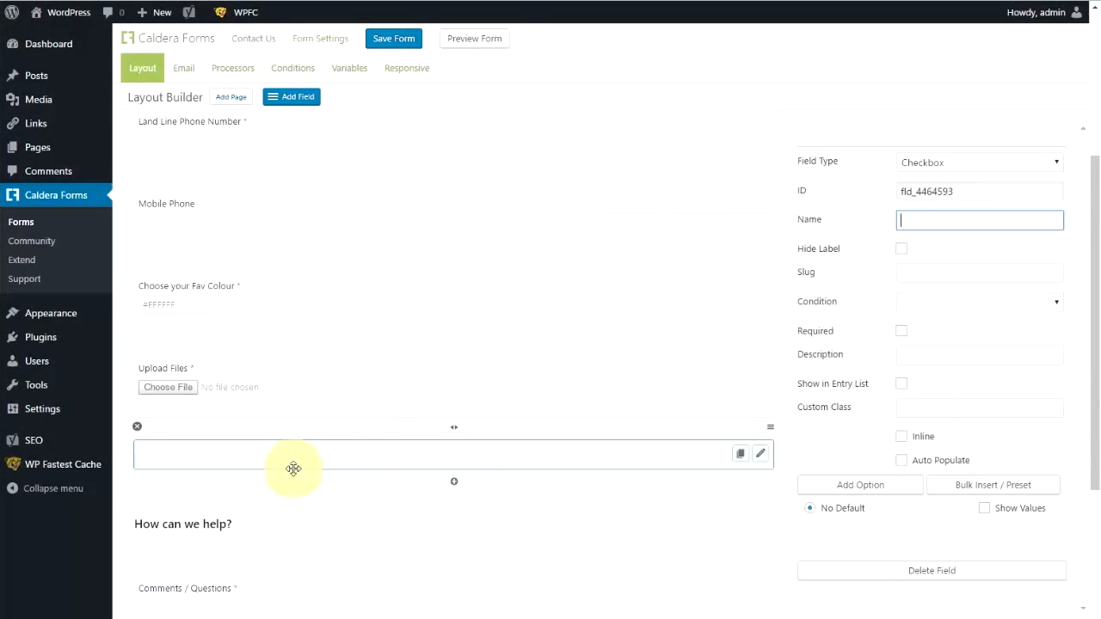
text(Check)
scroll(913, 462, down, 1)
scroll(912, 462, down, 1)
scroll(857, 484, up, 2)
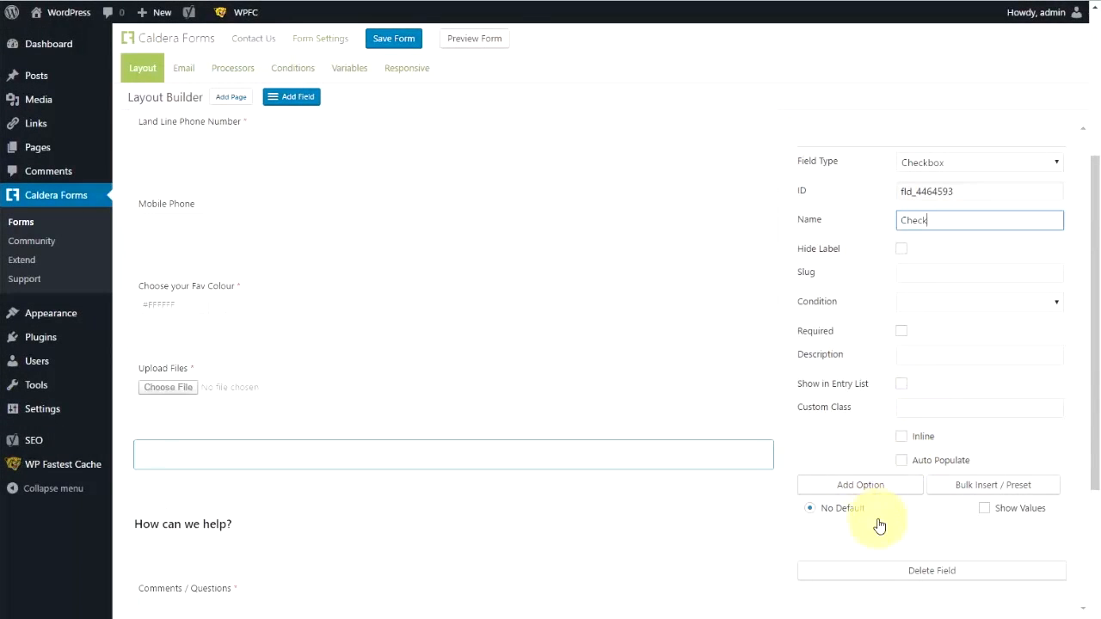
Add three options to the Check field: "One", "Two" and "Three".
click(863, 486)
text(One)
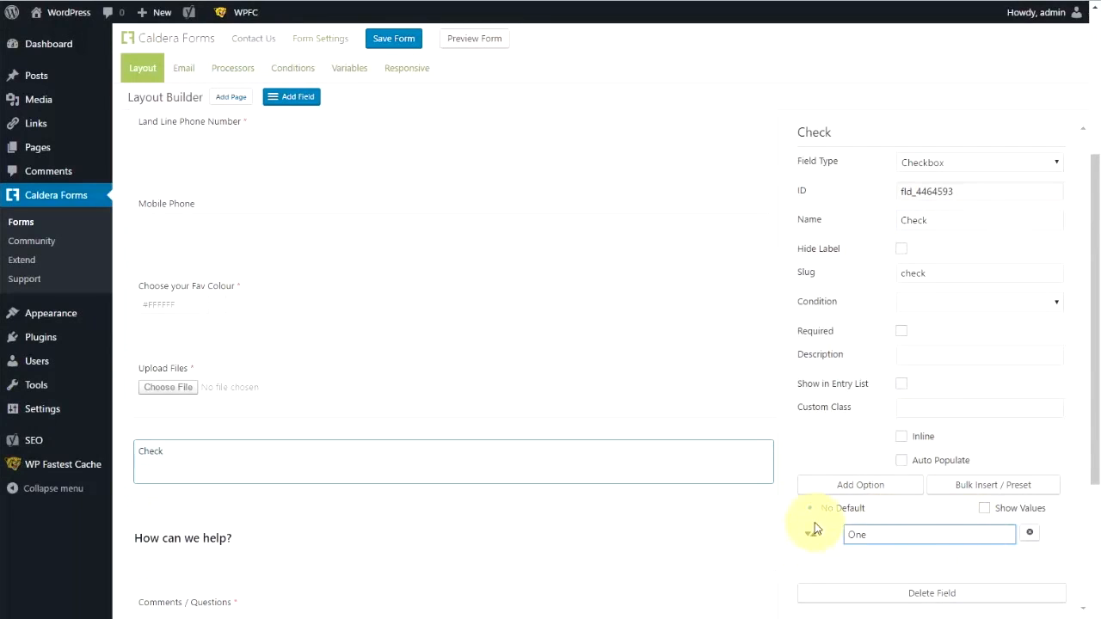
scroll(906, 536, down, 1)
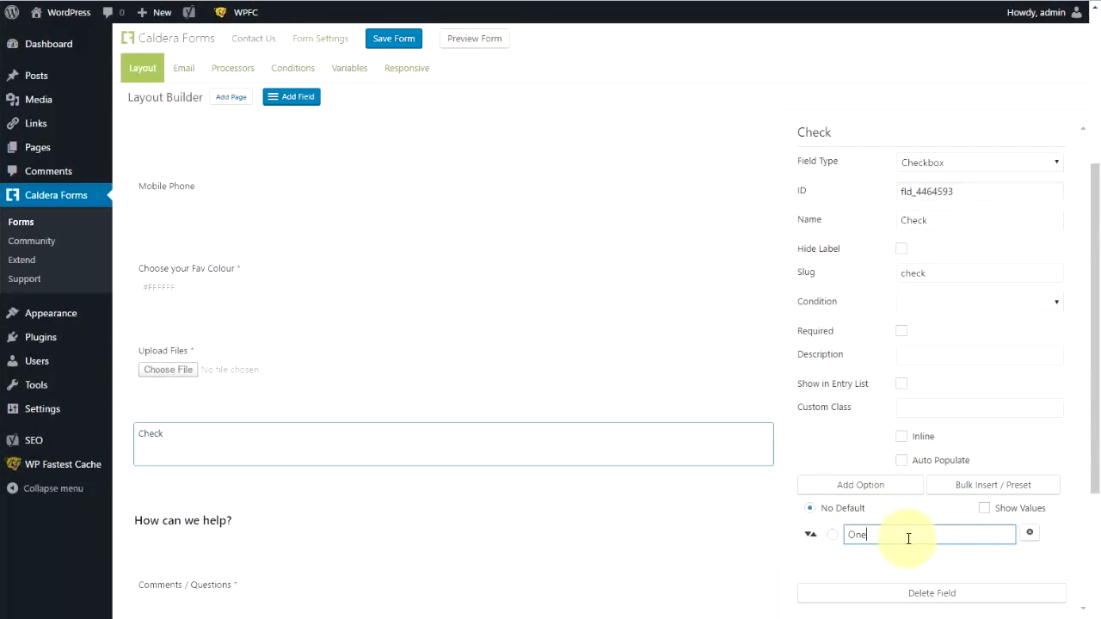
click(870, 486)
text(Two)
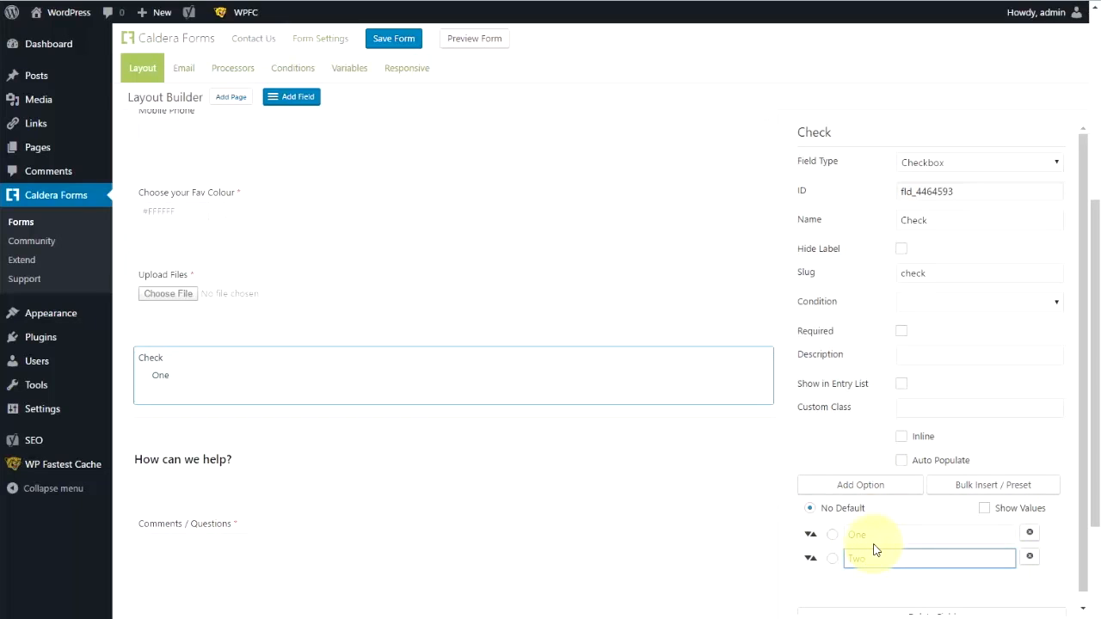
click(889, 487)
scroll(900, 559, down, 1)
text(Three)
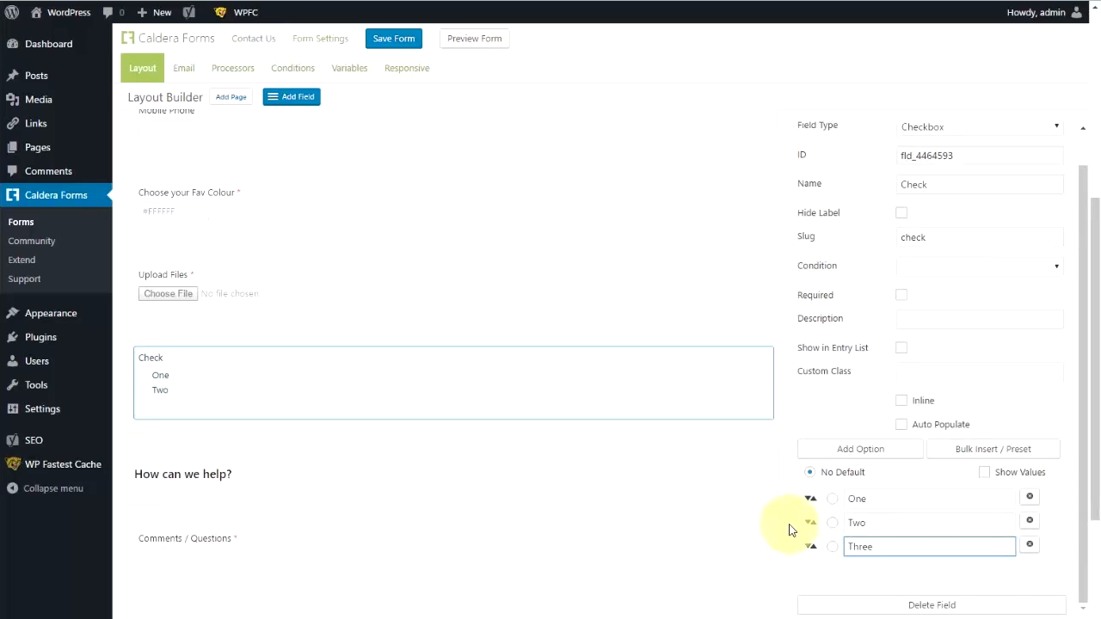
click(789, 525)
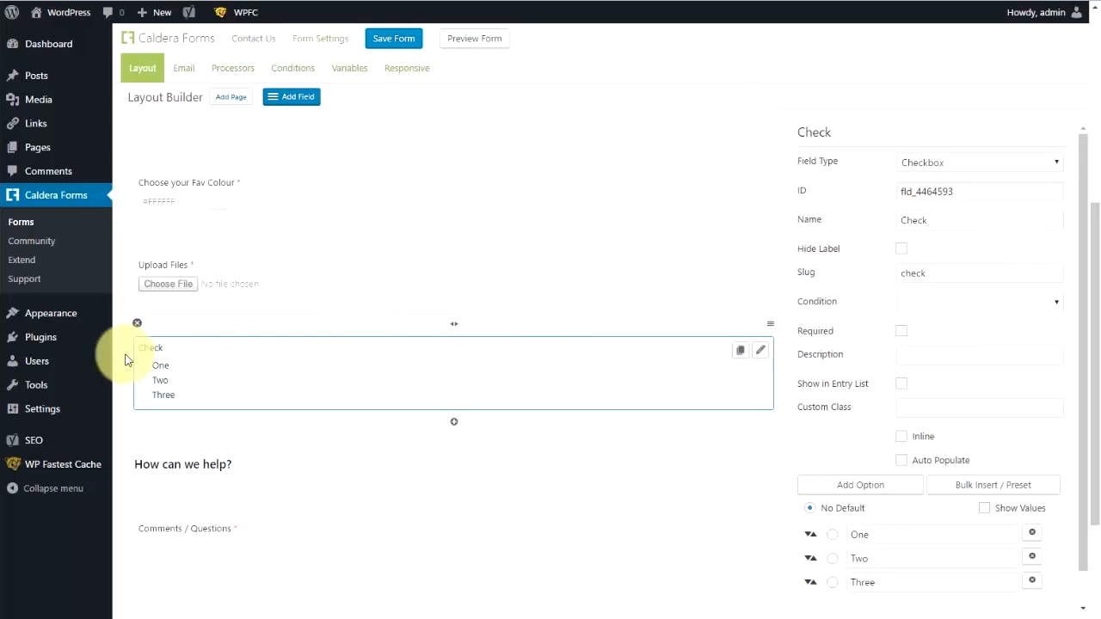
Add a Single Line Text field named "Answer" in a new row below the Check field and save the form.
scroll(310, 505, down, 2)
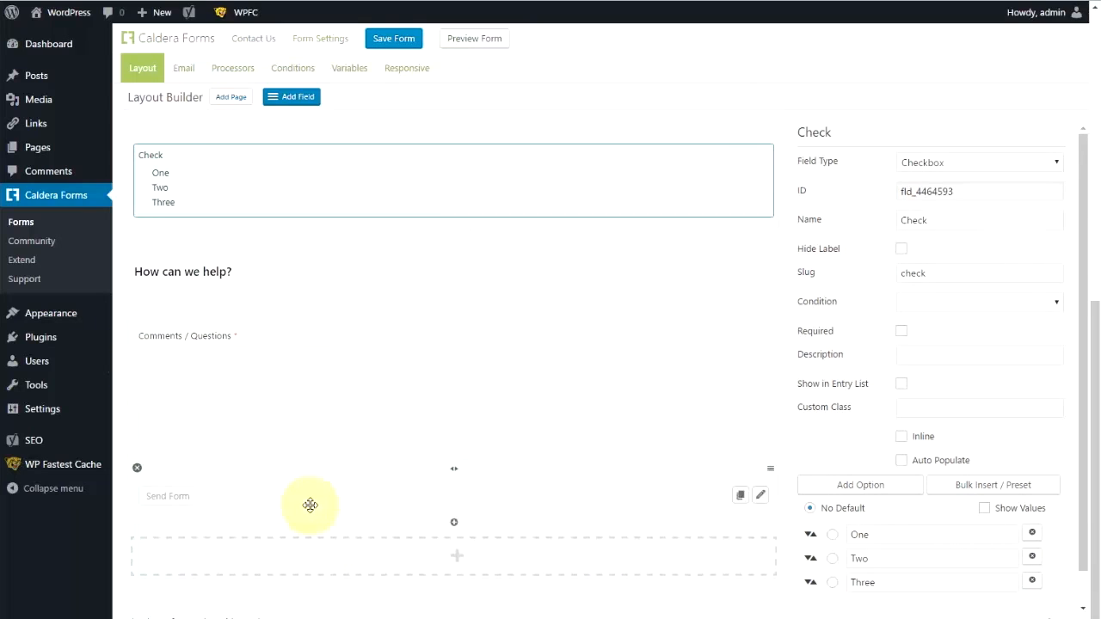
click(456, 561)
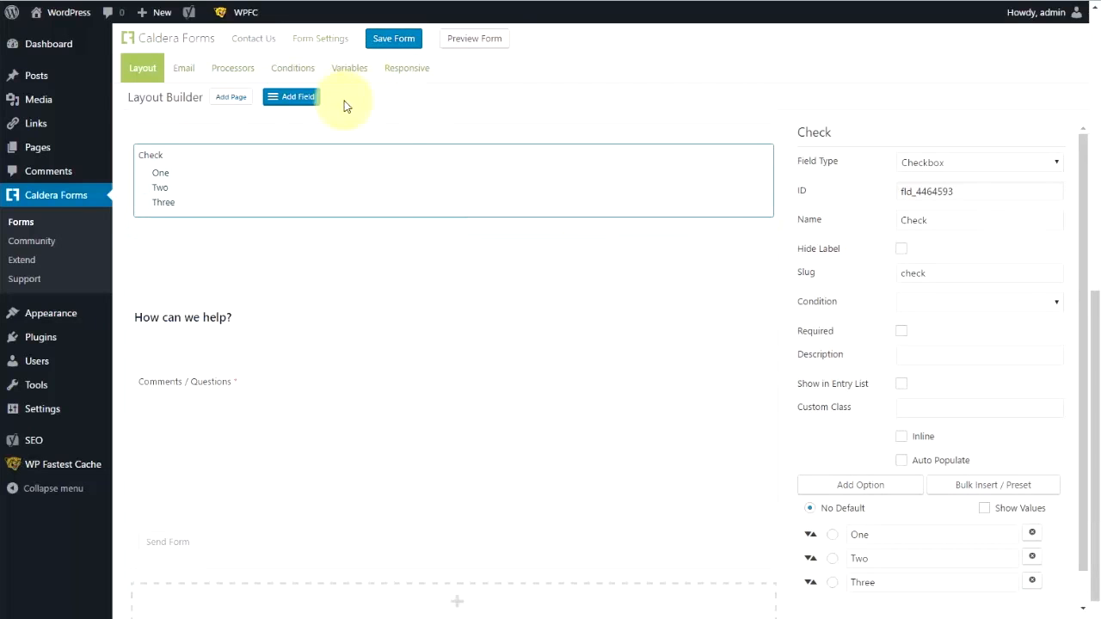
drag(304, 98, 291, 257)
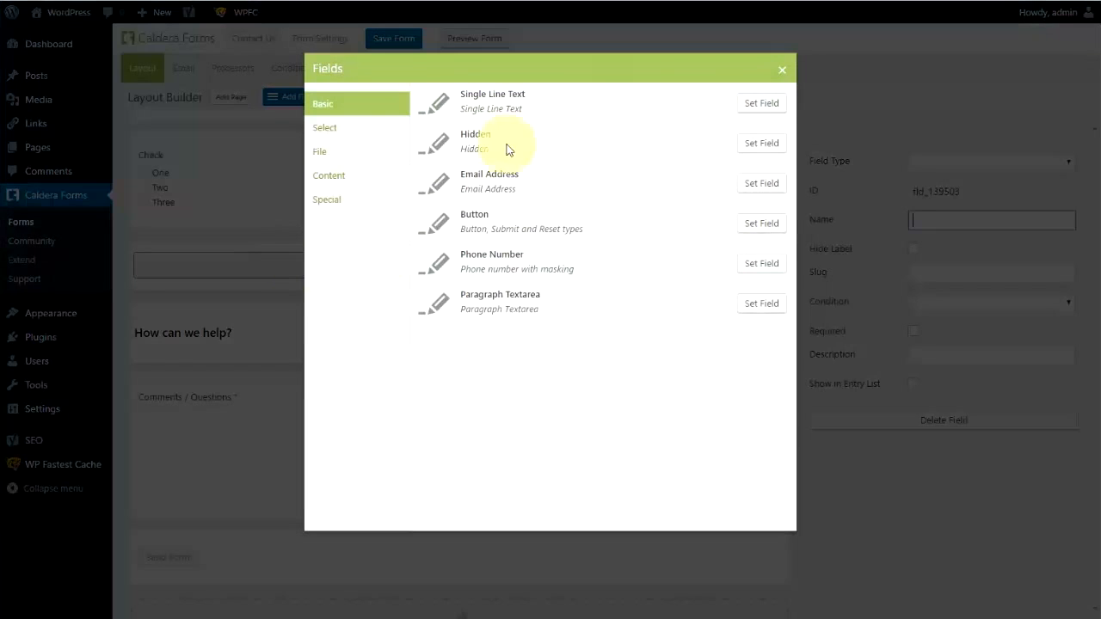
click(761, 104)
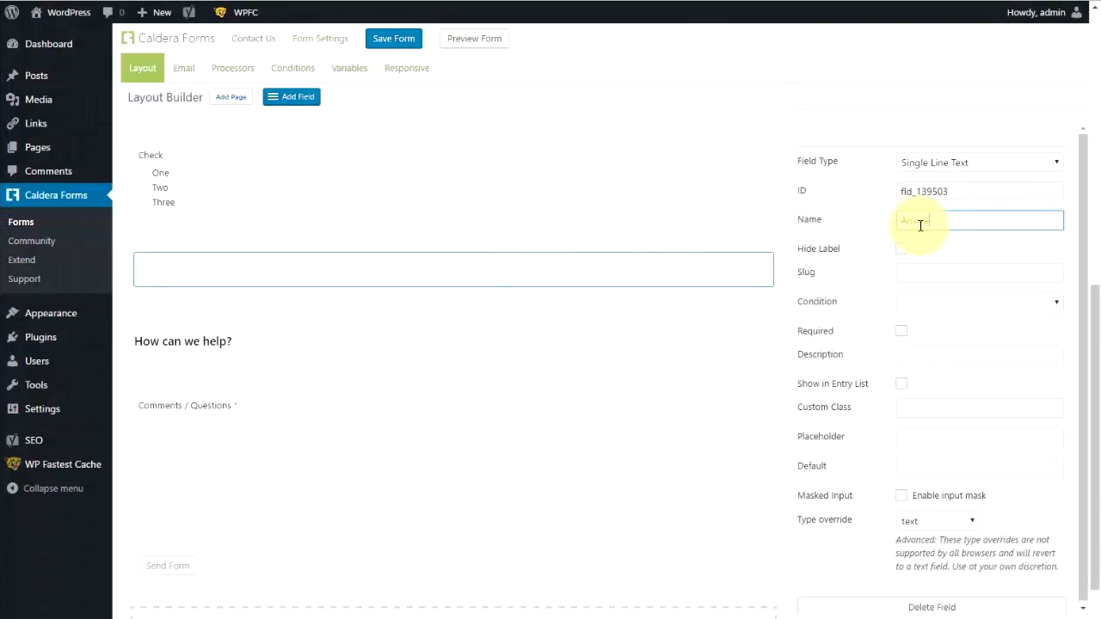
text(Answer)
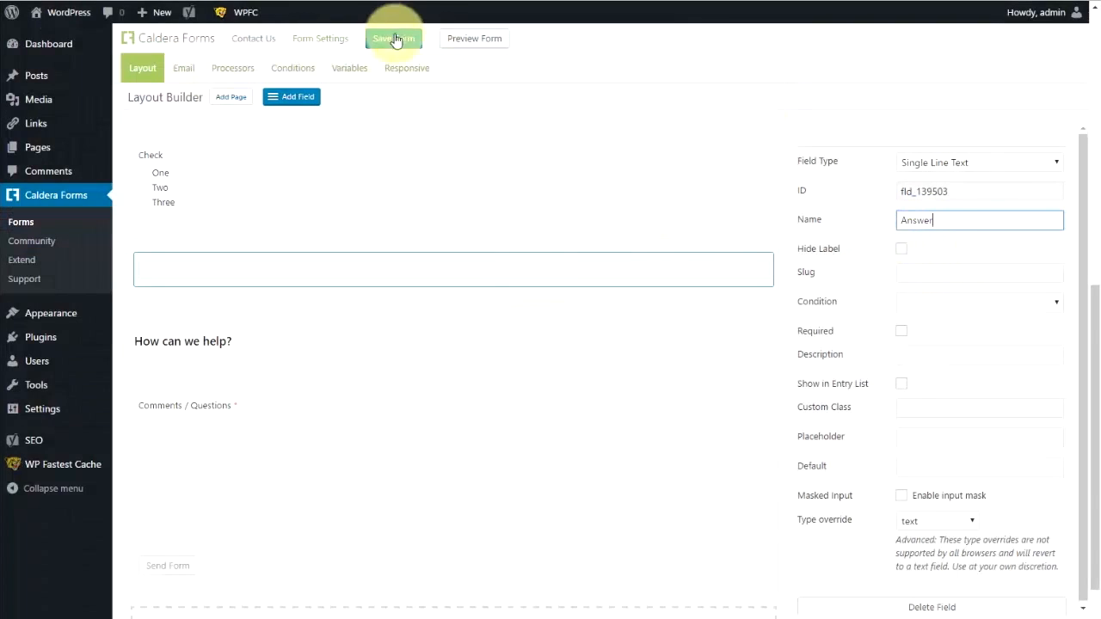
click(388, 41)
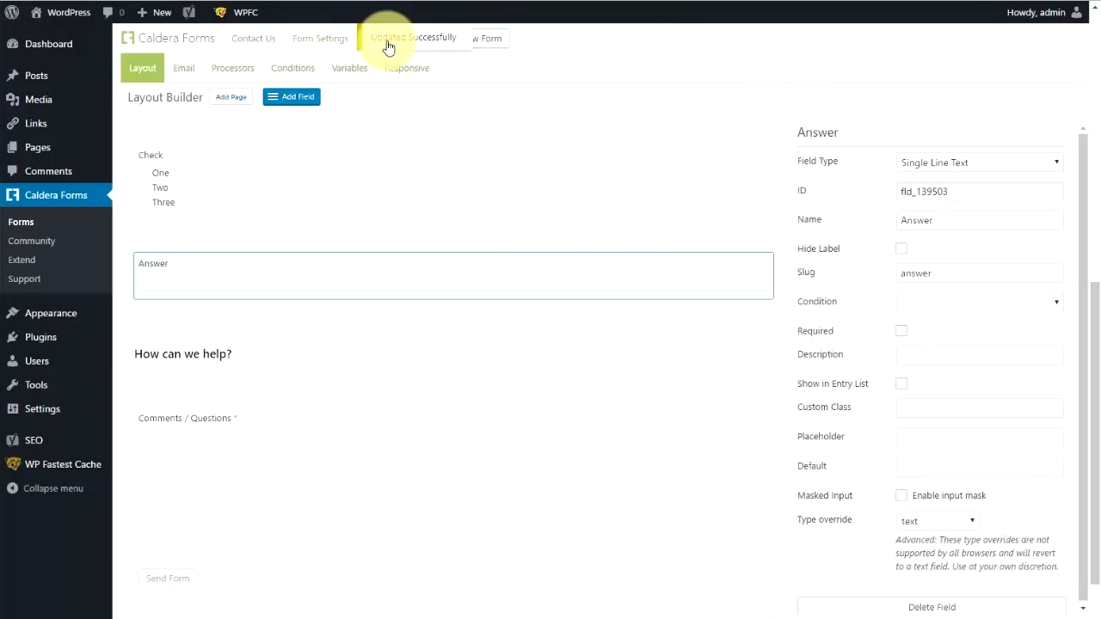
Create a conditional group named "Show Answer" for the form.
click(293, 69)
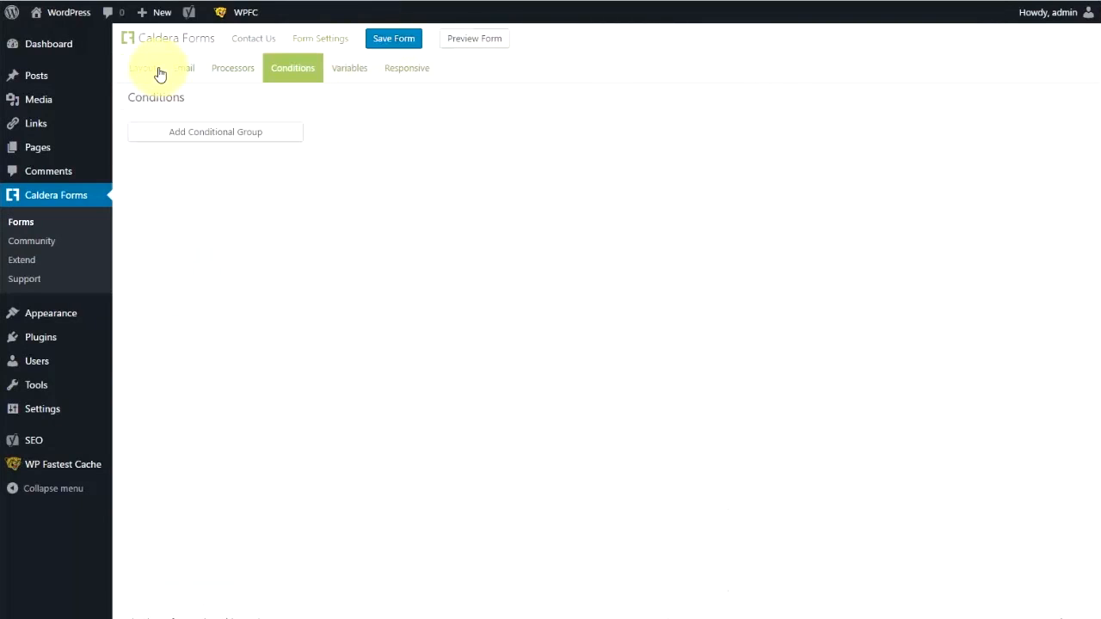
click(301, 71)
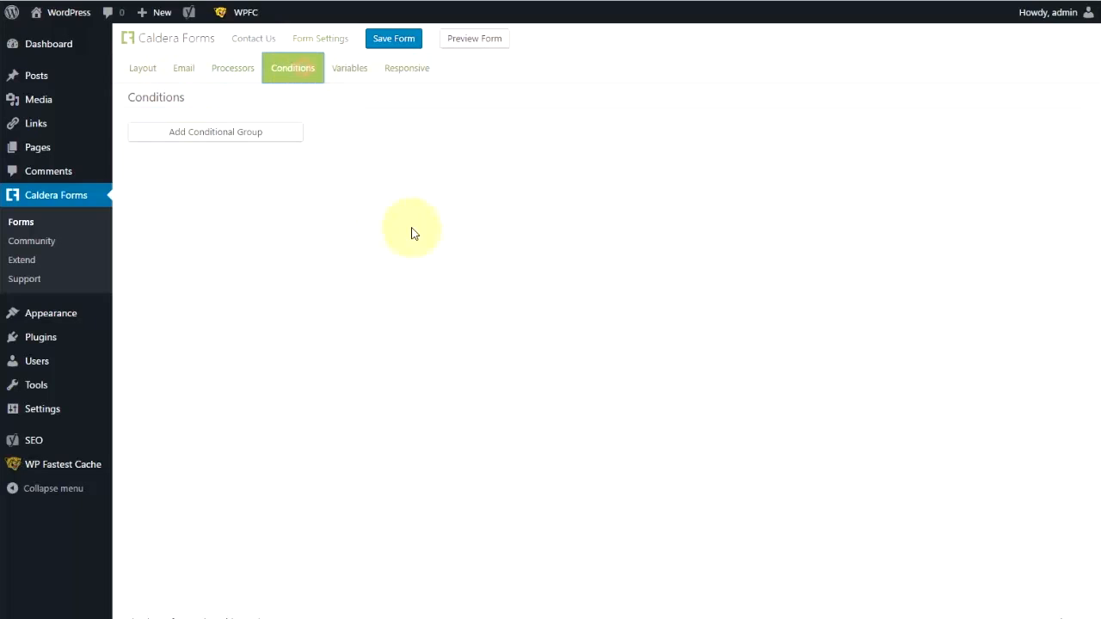
click(199, 140)
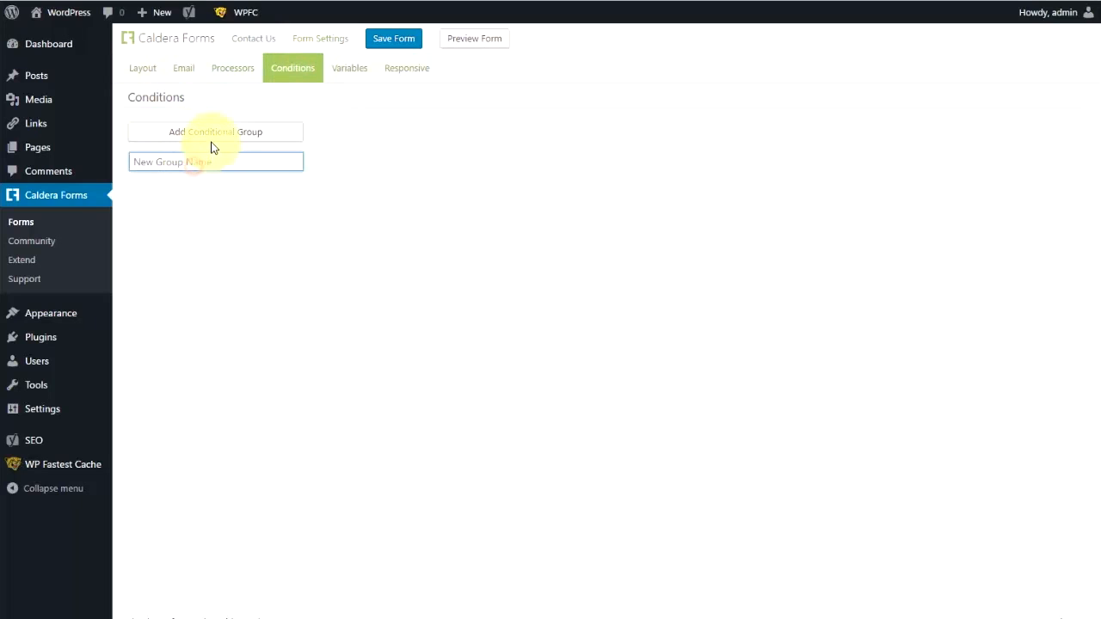
text(Show Answer)
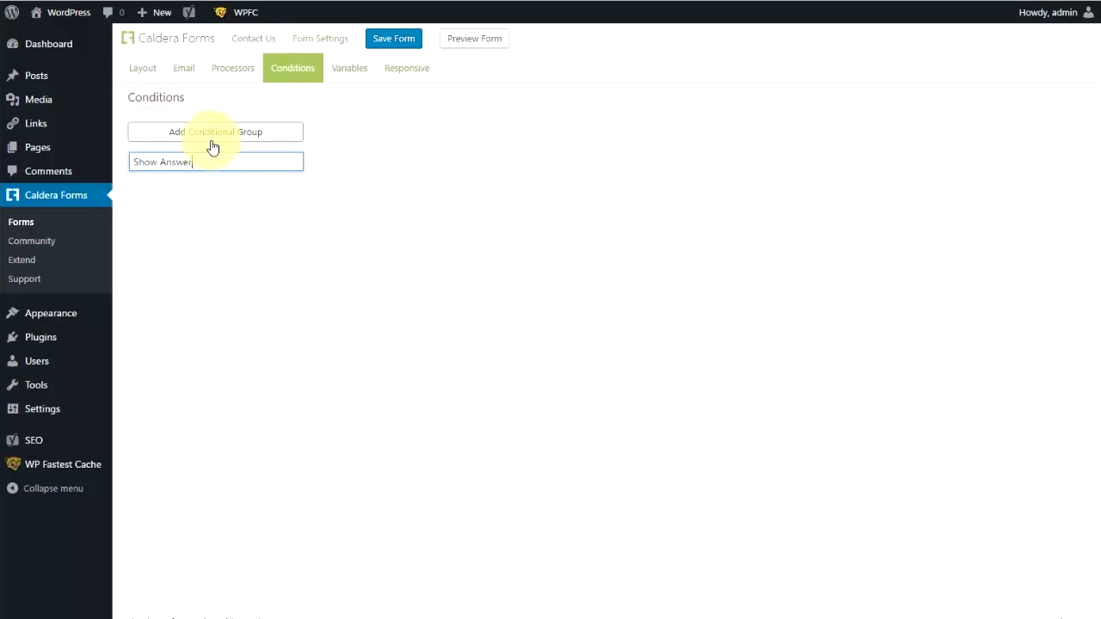
click(278, 281)
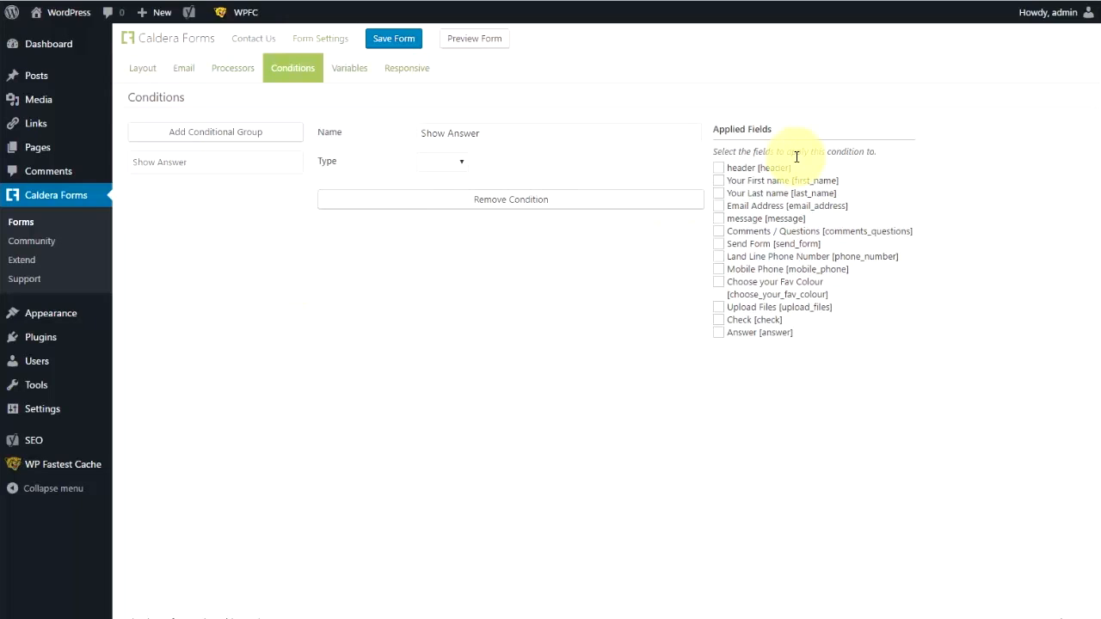
Apply the Show Answer condition to the Answer field and set its type to Show.
click(720, 334)
click(443, 161)
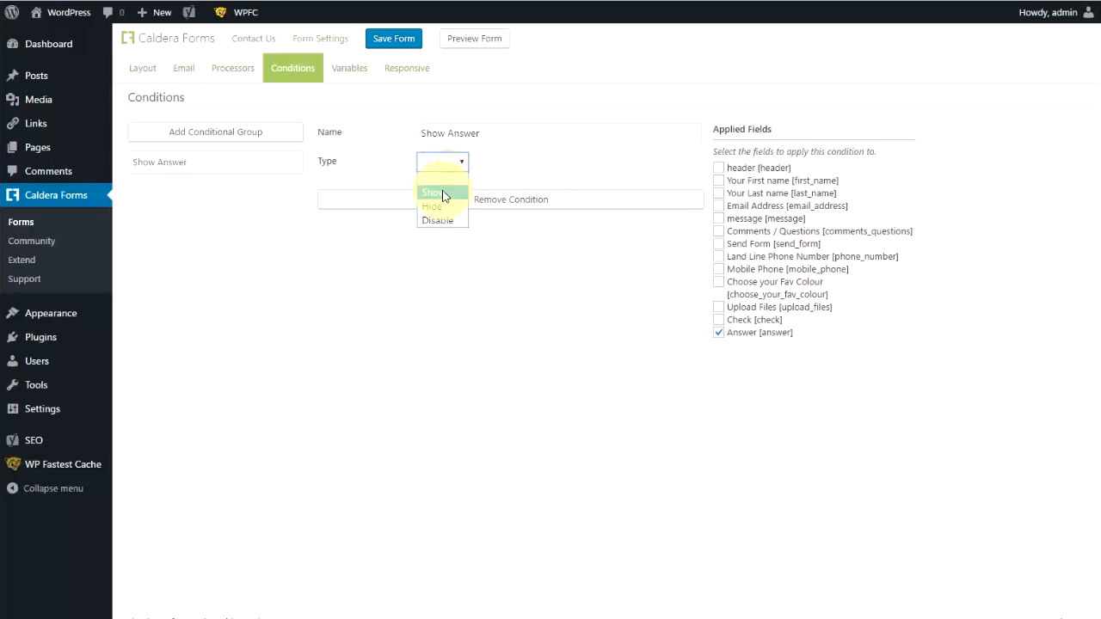
click(442, 194)
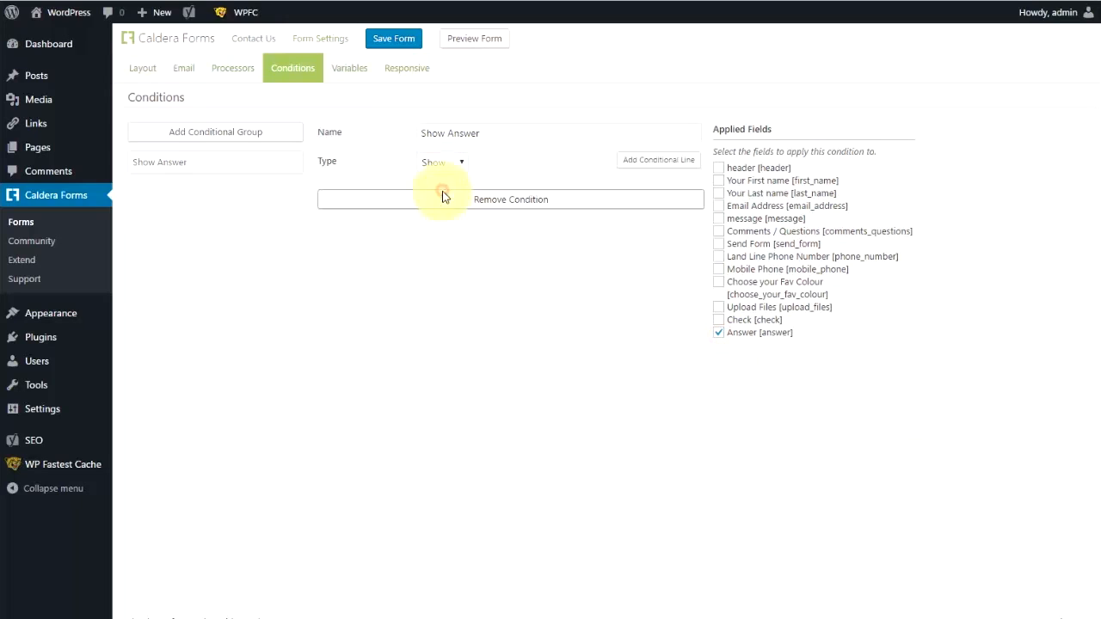
Add a conditional line requiring that Check is "Two" and save the form.
click(664, 164)
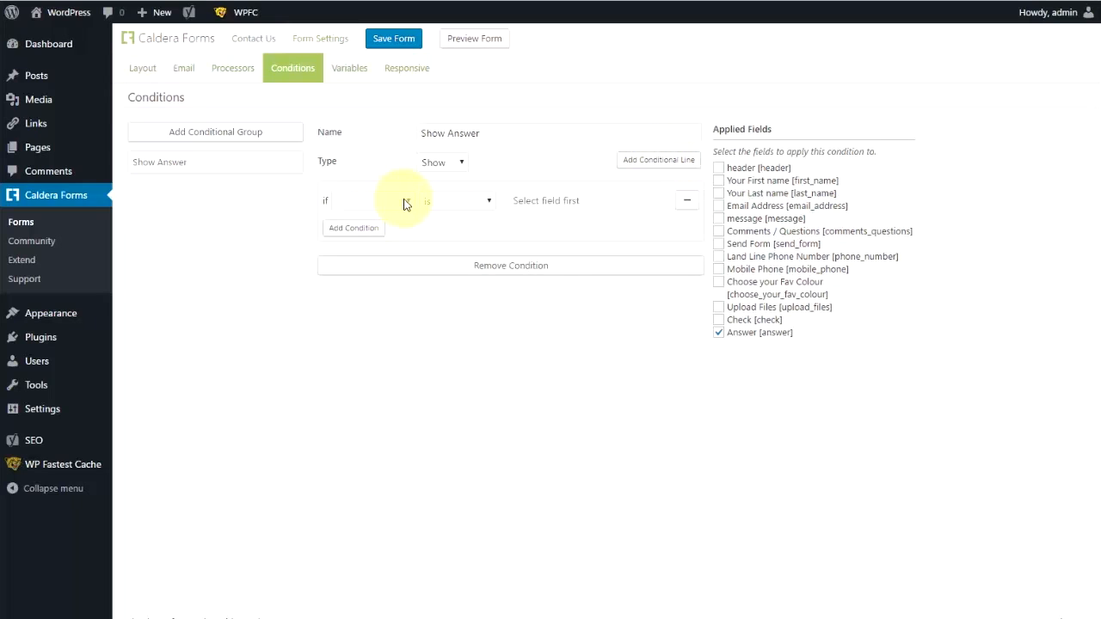
click(408, 201)
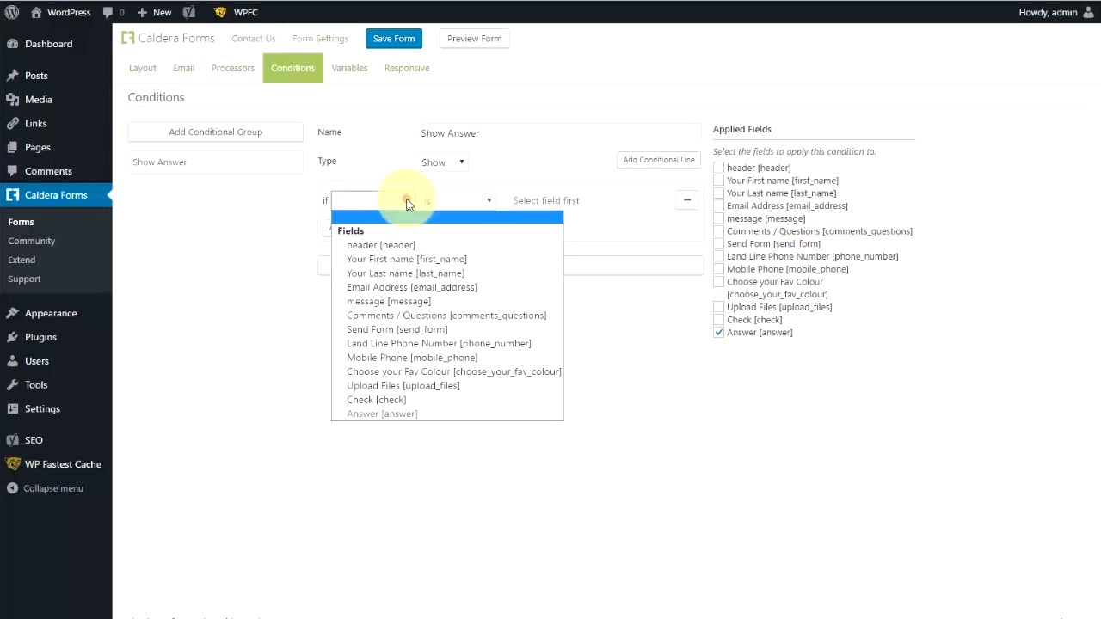
click(391, 401)
click(609, 207)
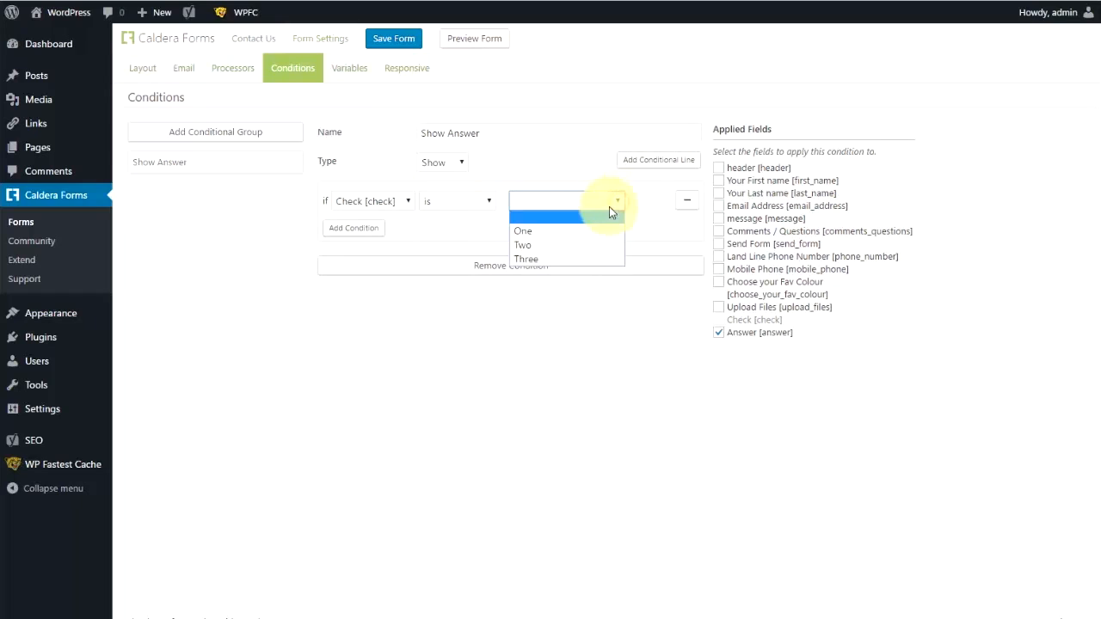
click(551, 246)
click(568, 327)
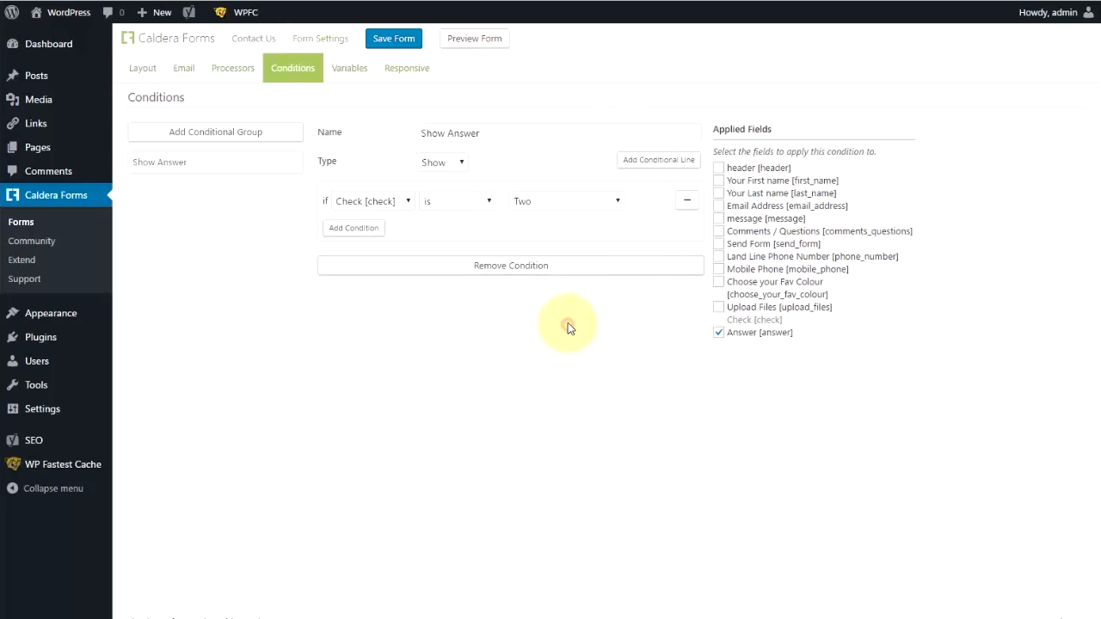
click(396, 39)
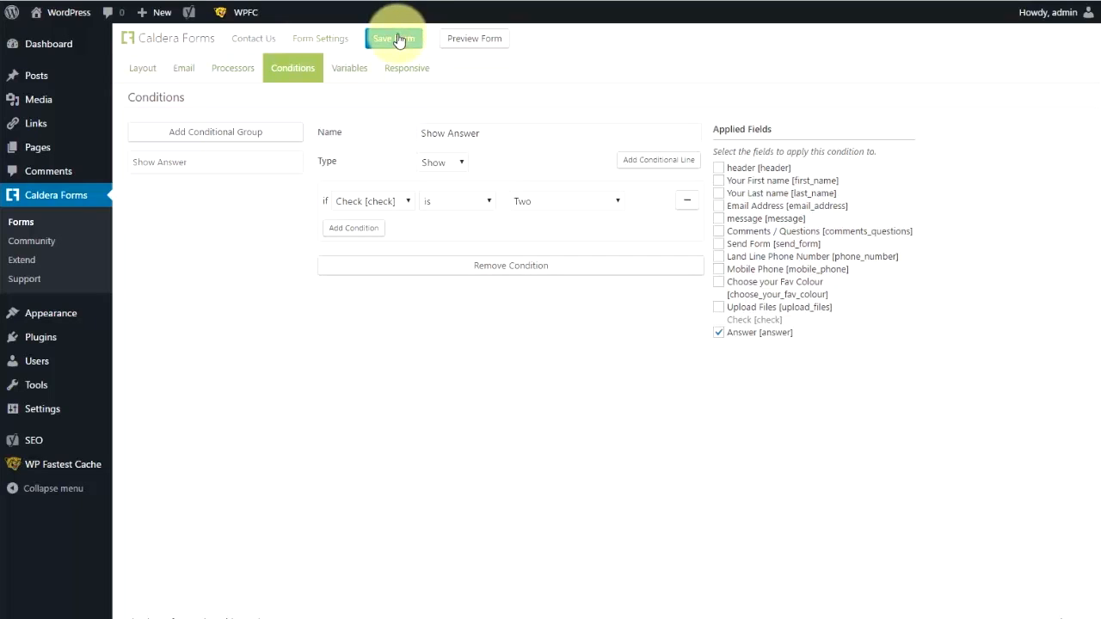
Check in the form layout which condition is assigned to the Answer field and which is available for the Check field.
click(145, 75)
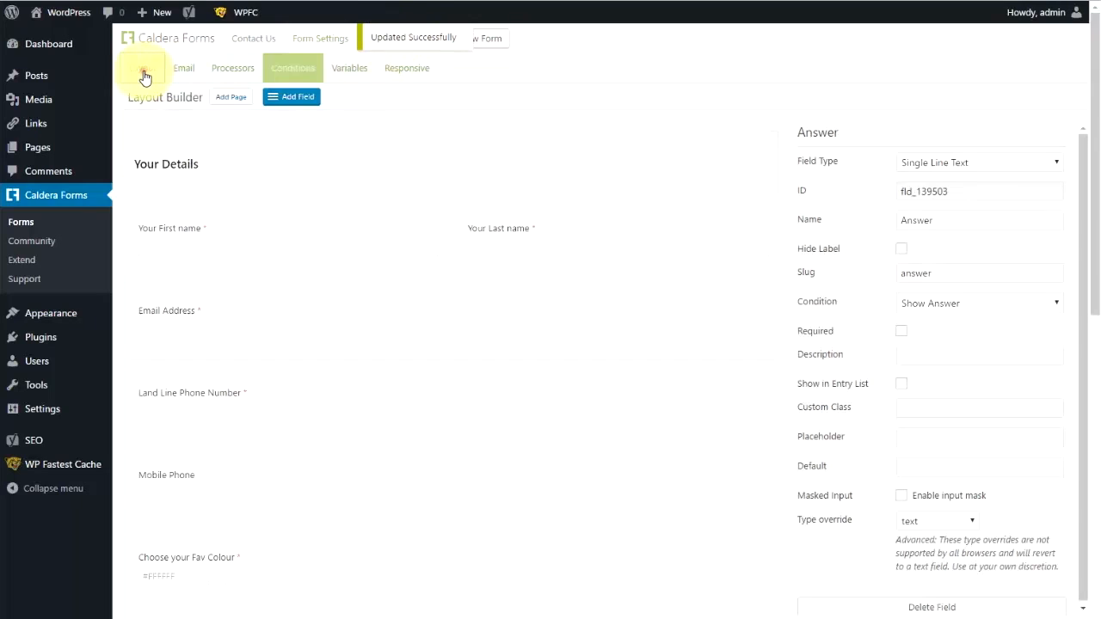
scroll(452, 334, down, 4)
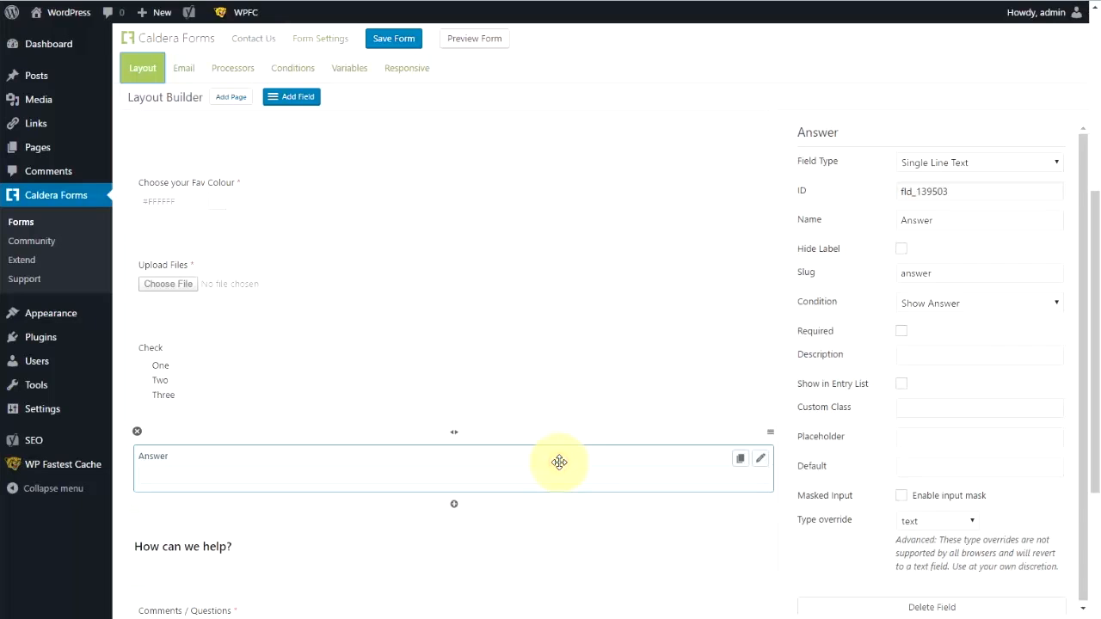
click(952, 303)
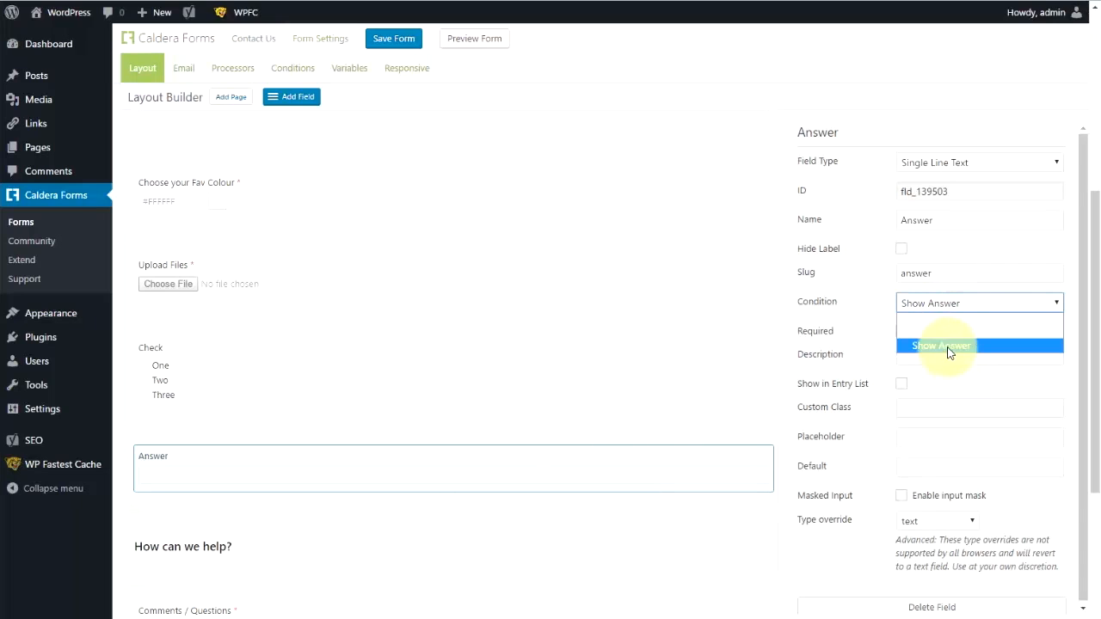
click(948, 346)
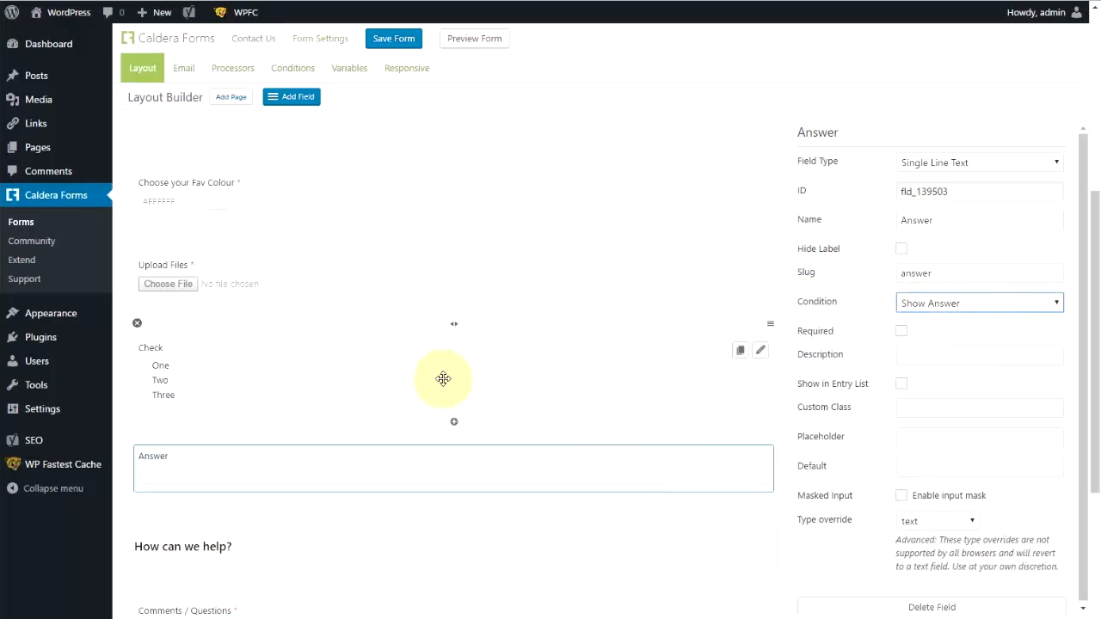
click(757, 352)
click(1004, 305)
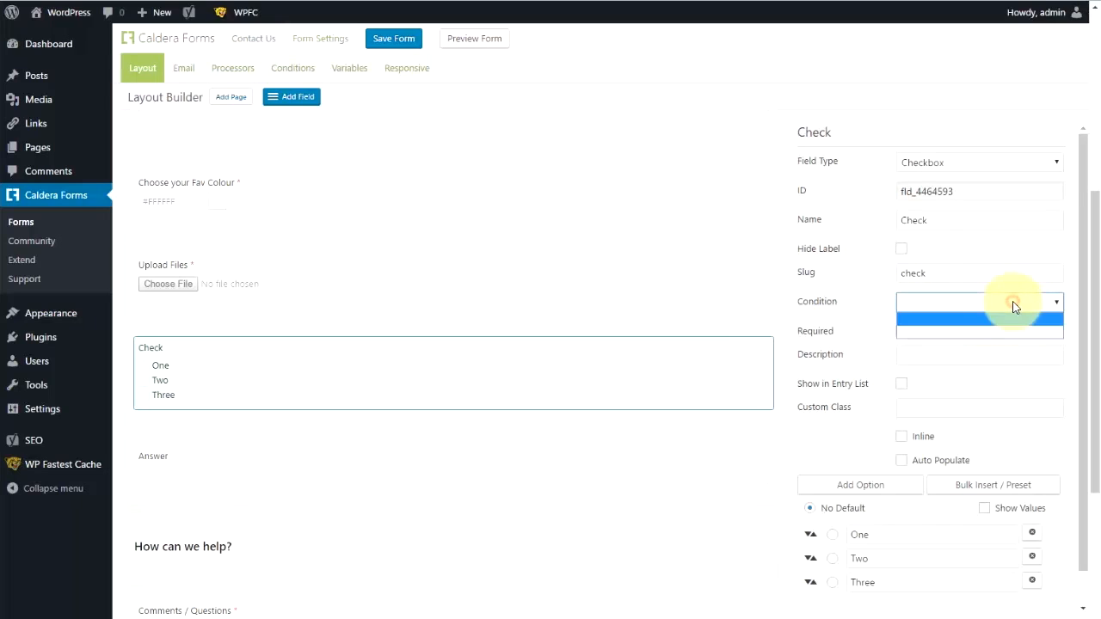
click(1002, 308)
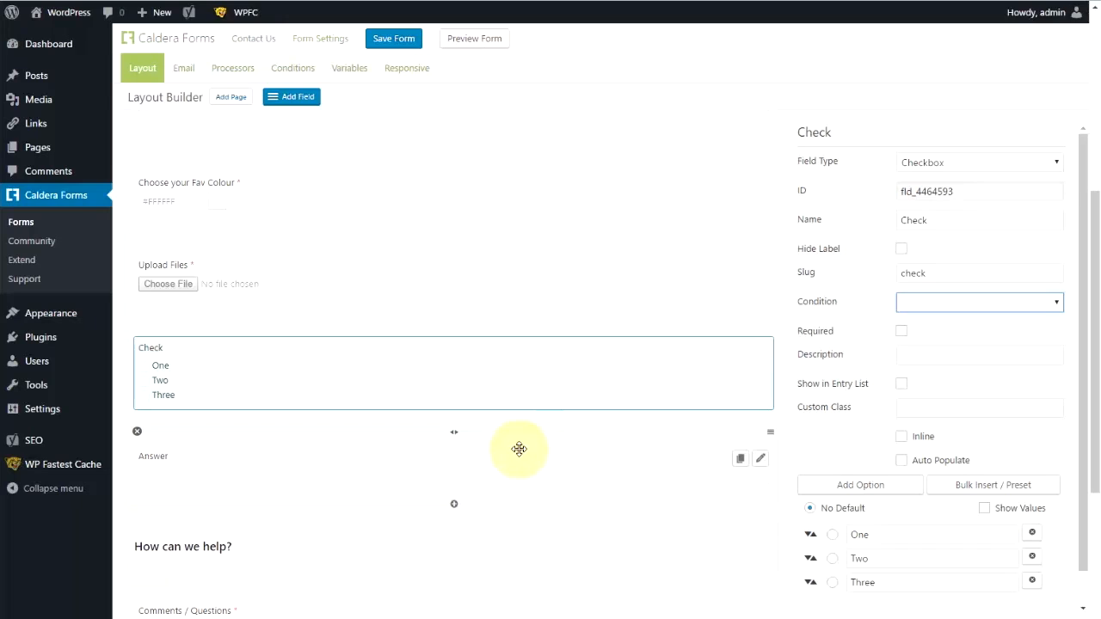
Save the Contact Us form and preview it down to the Check field.
click(391, 39)
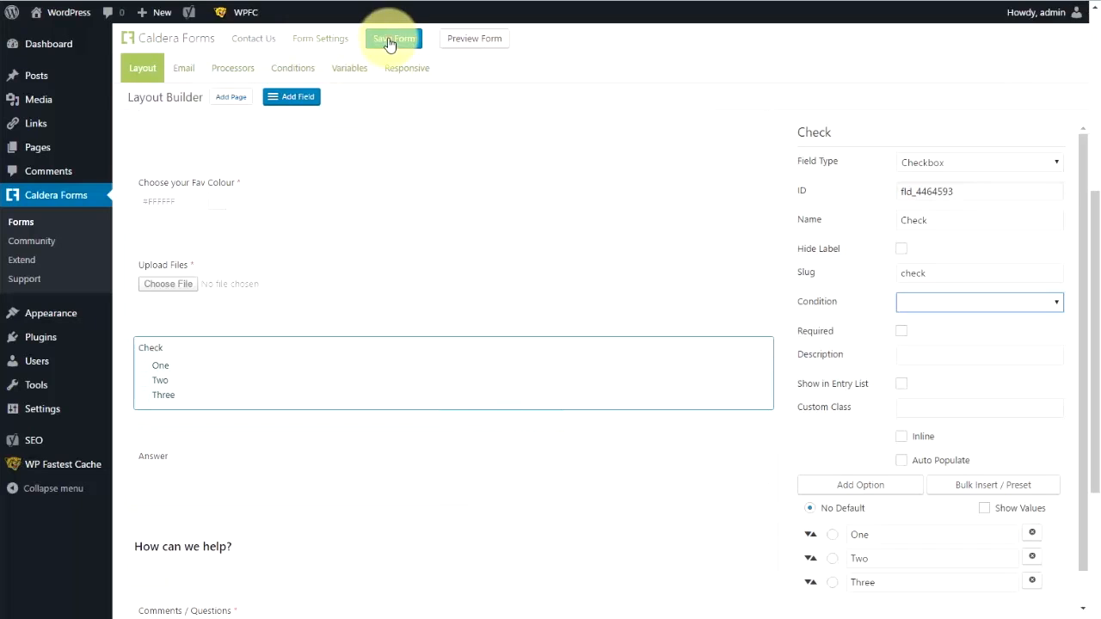
click(486, 42)
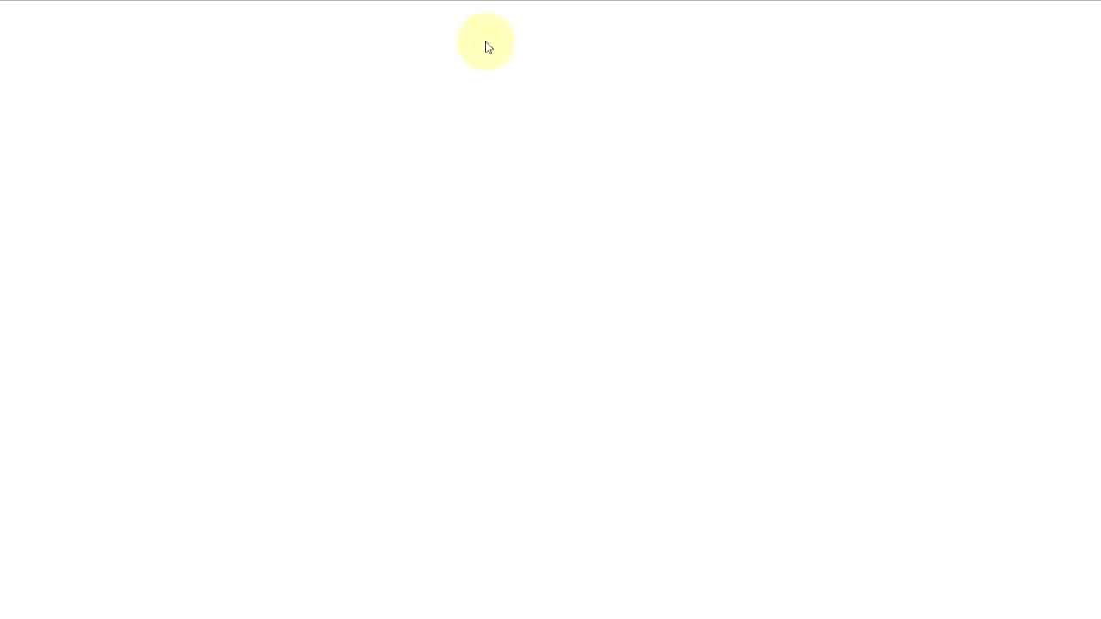
scroll(481, 263, down, 5)
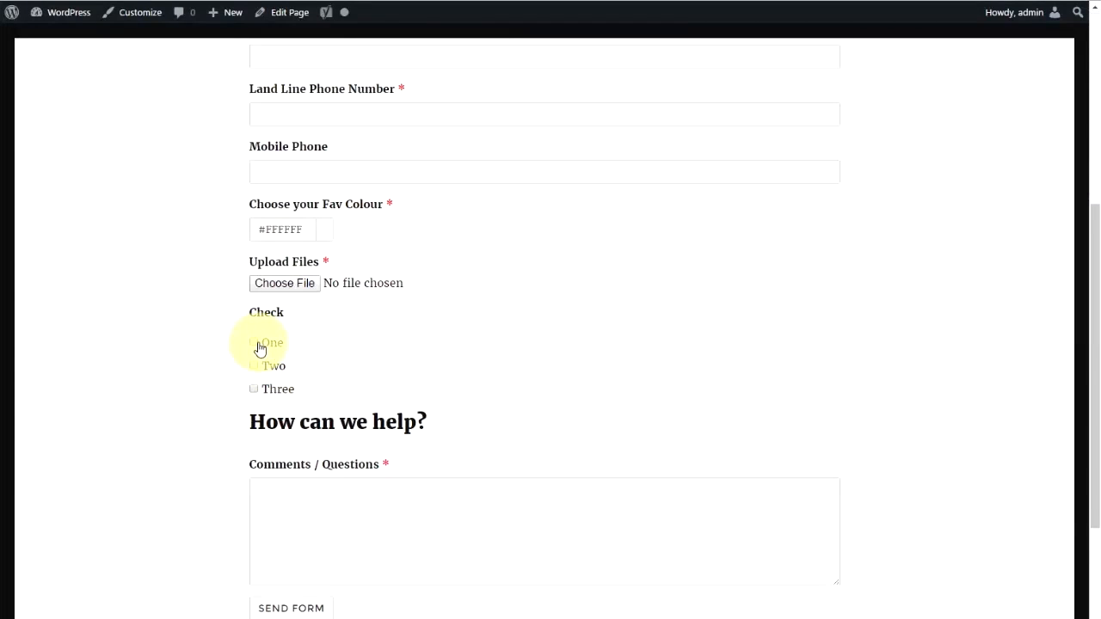
Test the Answer field's condition in the preview by toggling the Three, One and Two checkboxes, finishing with Two cleared.
click(255, 390)
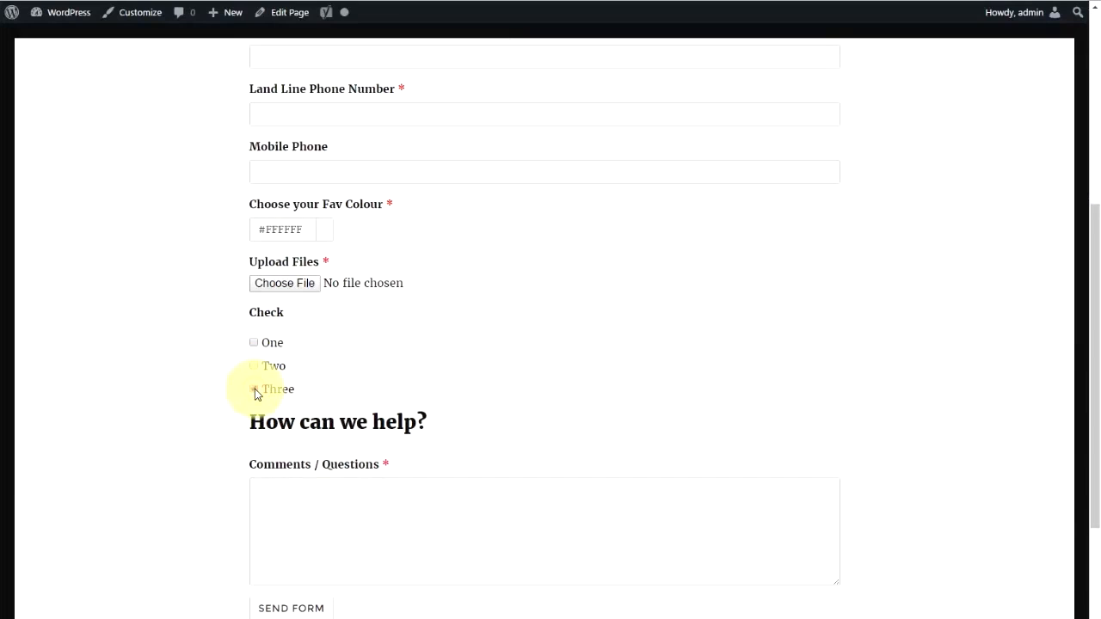
click(255, 345)
click(256, 344)
click(254, 369)
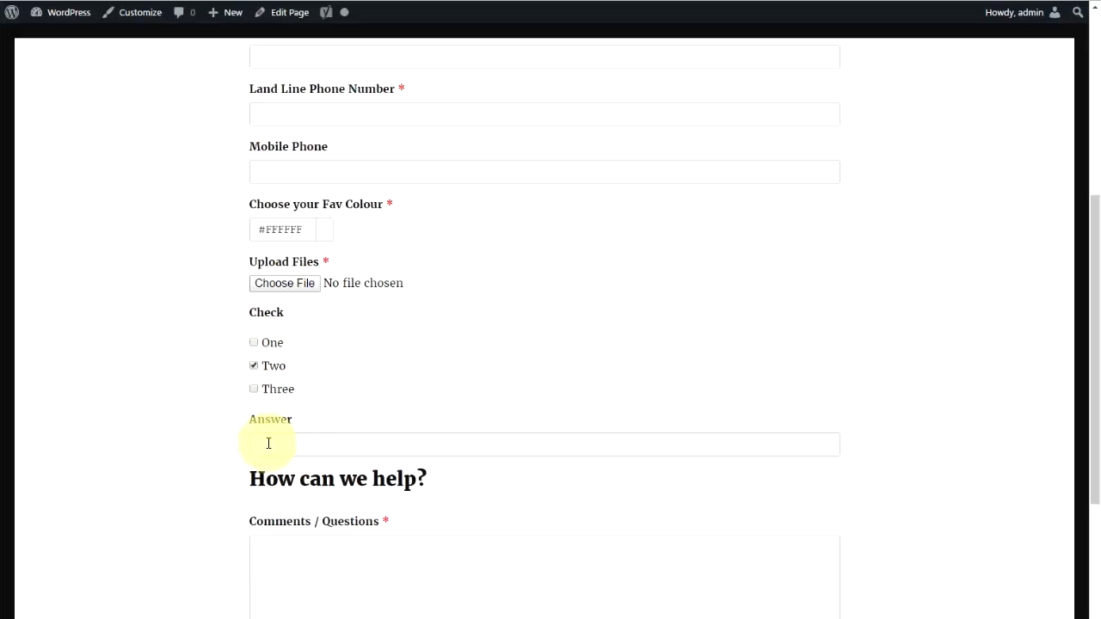
click(270, 443)
click(255, 366)
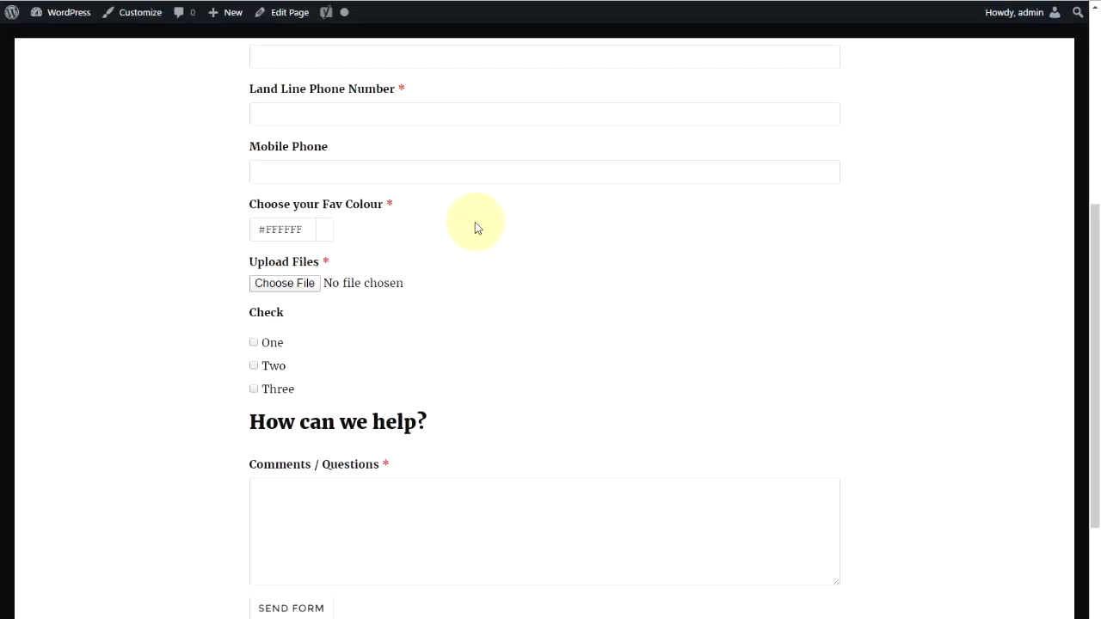
Return to the form editor, review the Contact Us form's general settings and save the form.
click(86, 0)
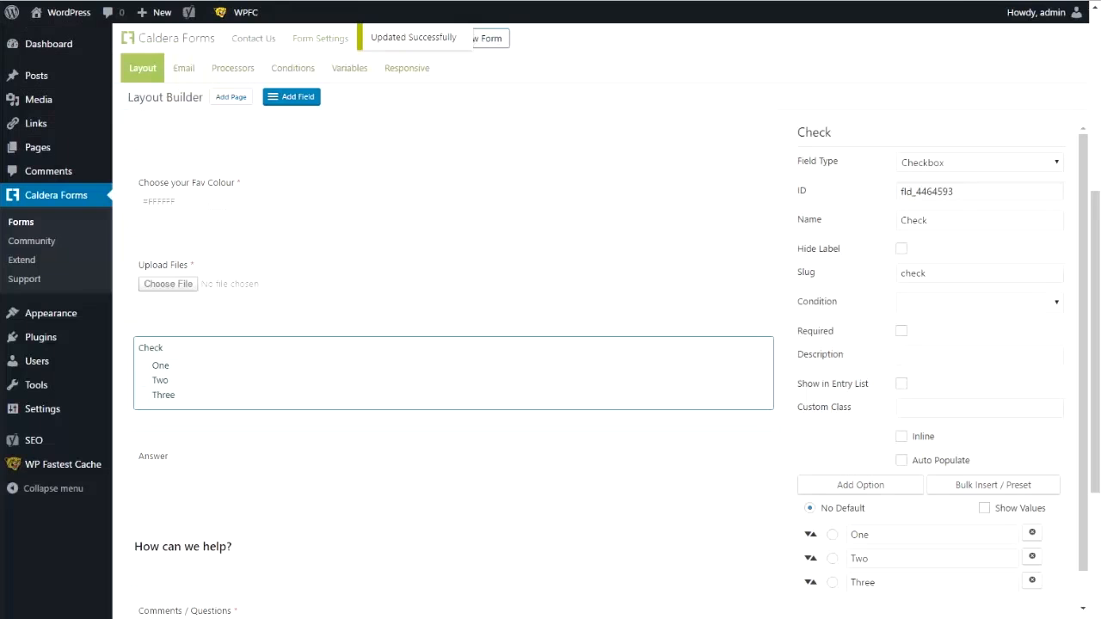
scroll(705, 422, up, 4)
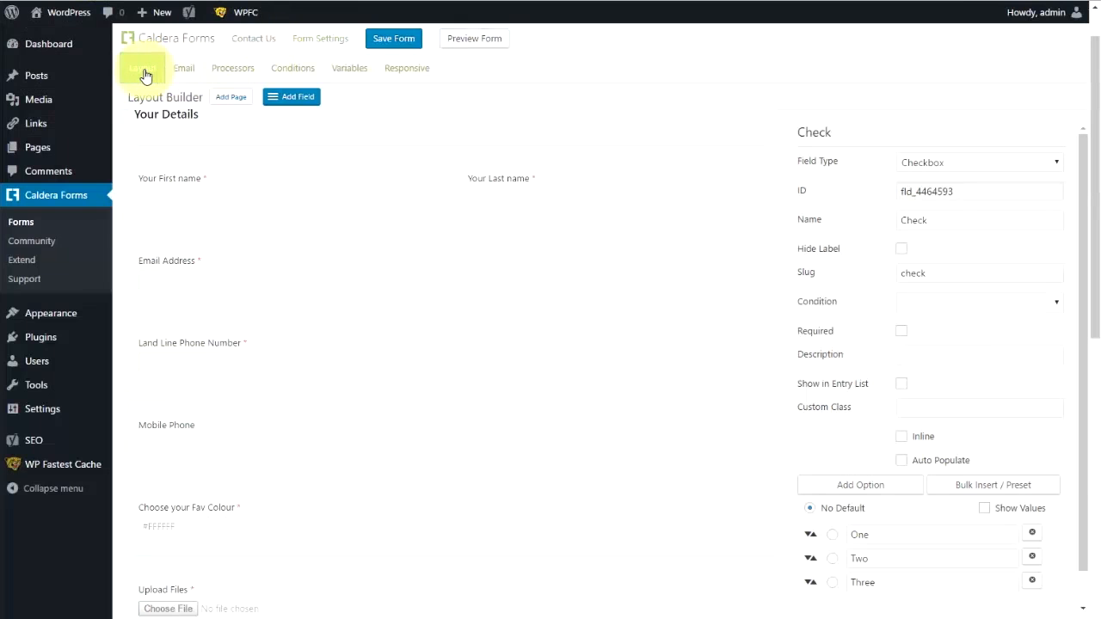
click(320, 41)
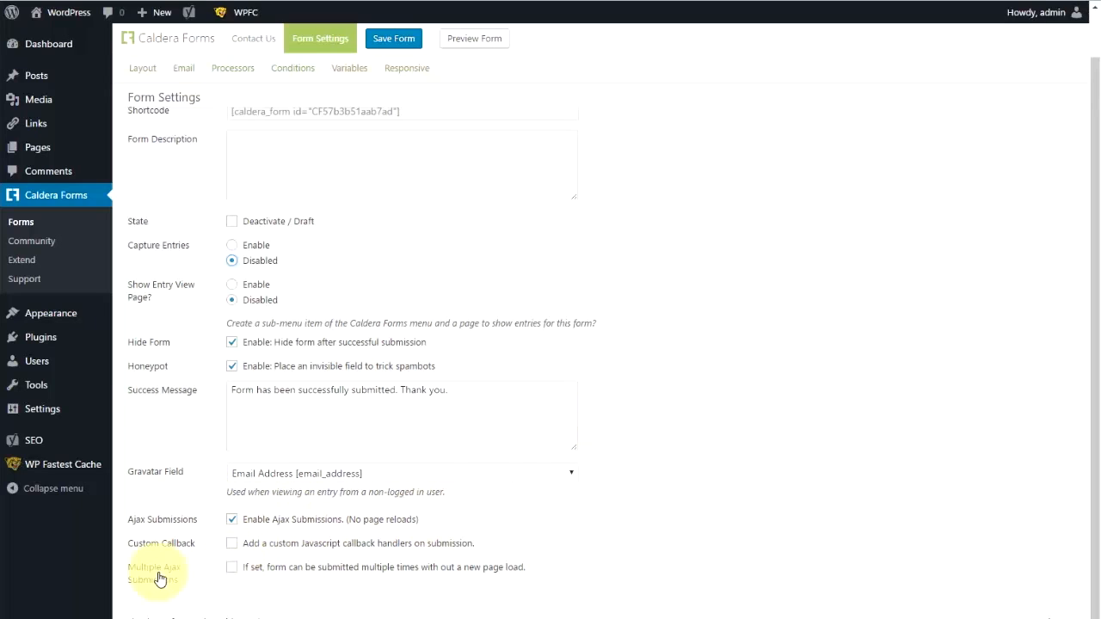
scroll(490, 486, up, 2)
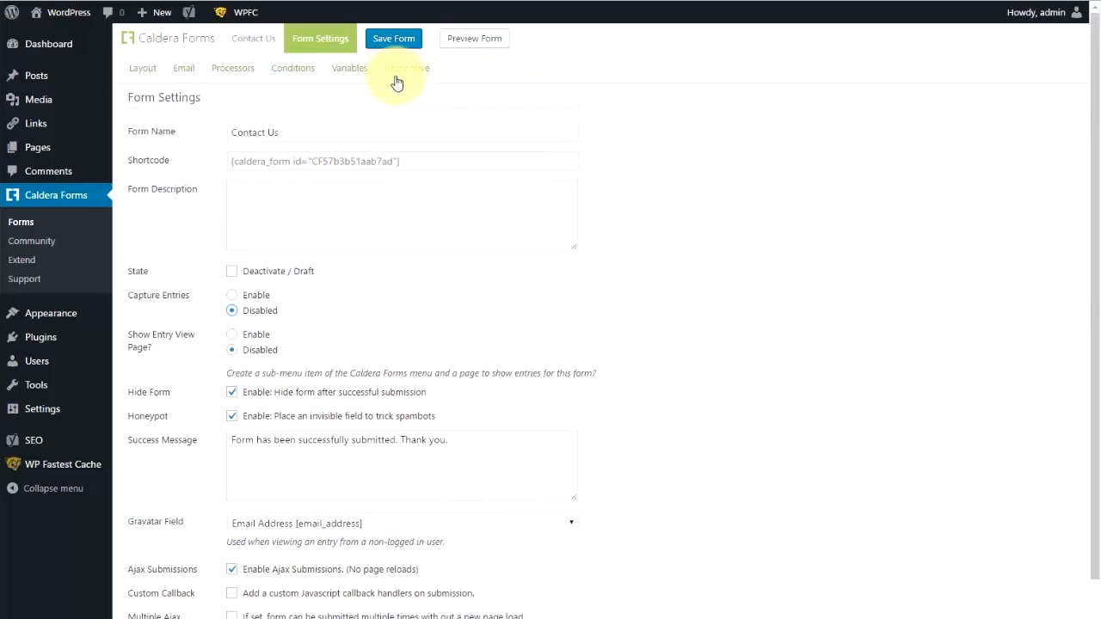
click(396, 40)
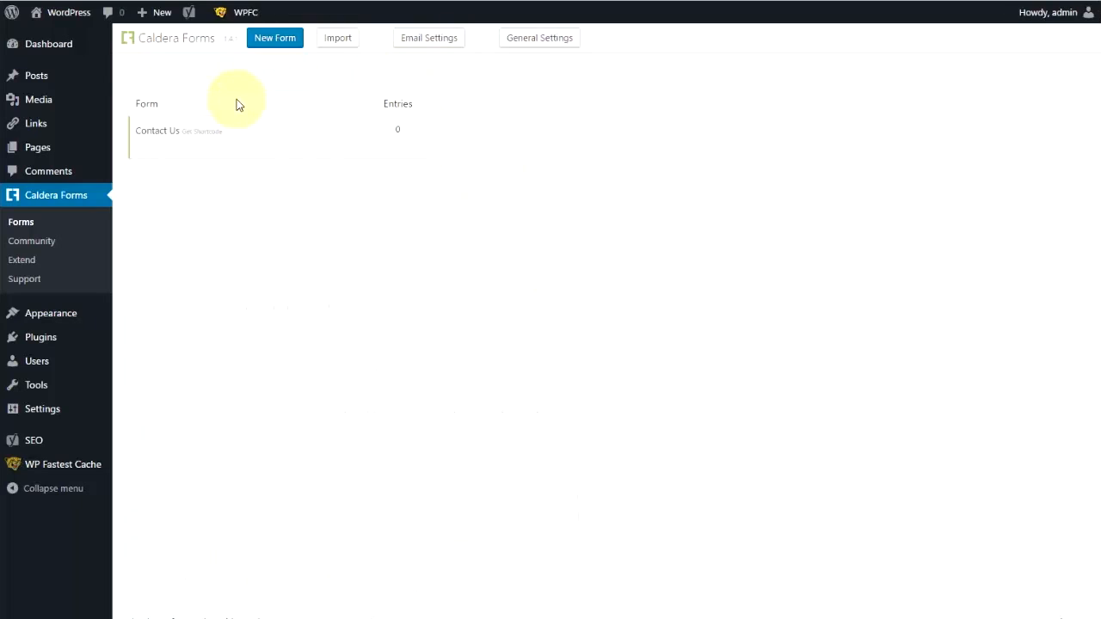